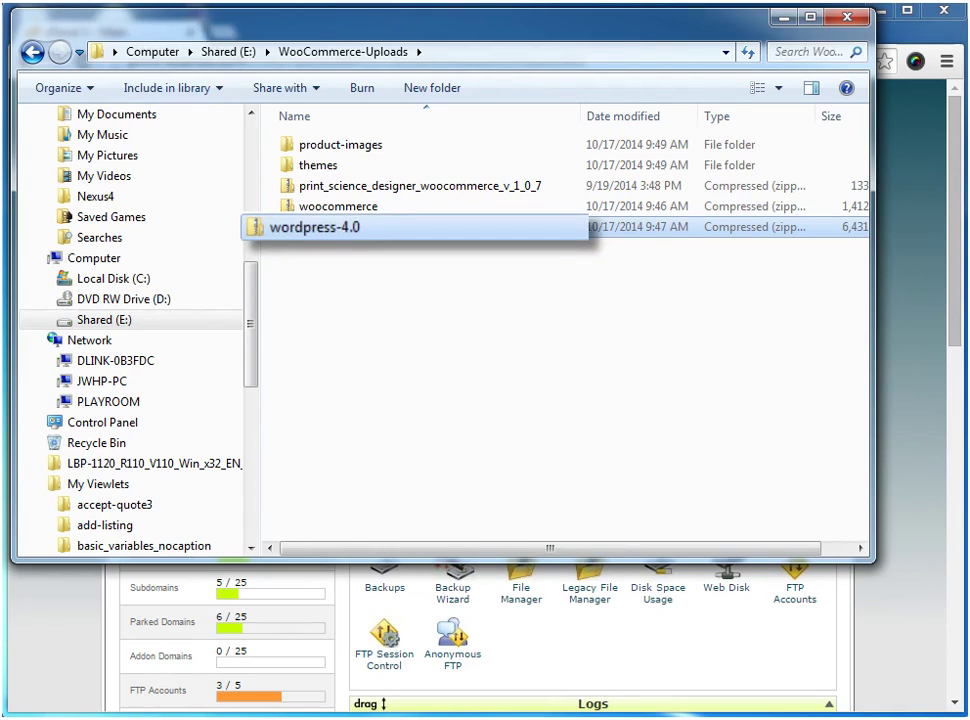
Review E:\WooCommerce-Uploads and open the themes folder to see its four theme zips
{"action": "left_click", "coordinate": [338, 206]}
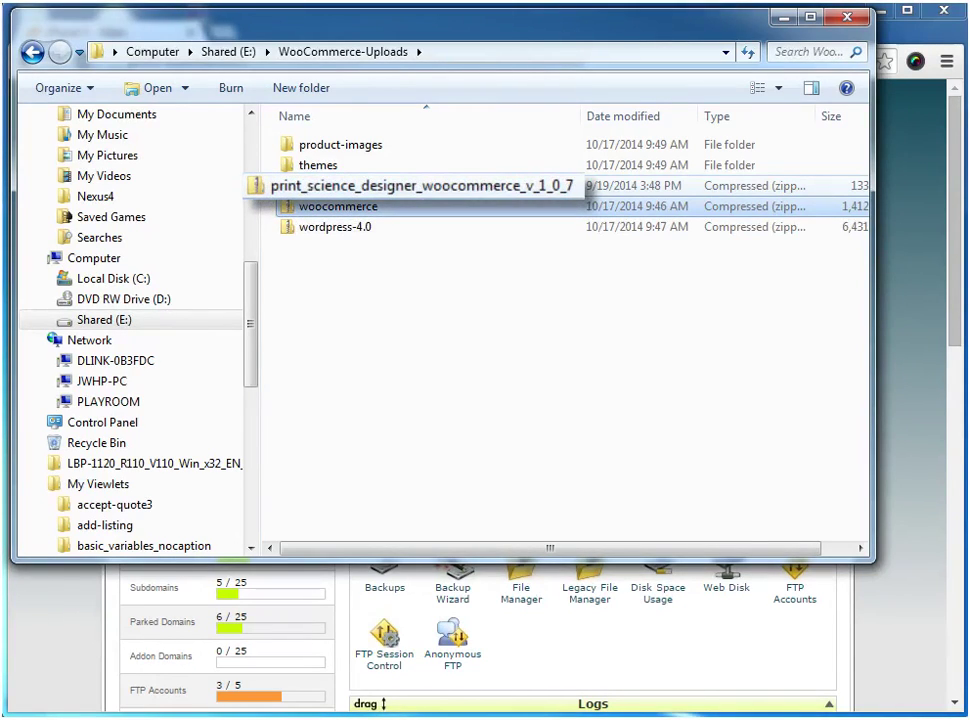
{"action": "left_click", "coordinate": [318, 165]}
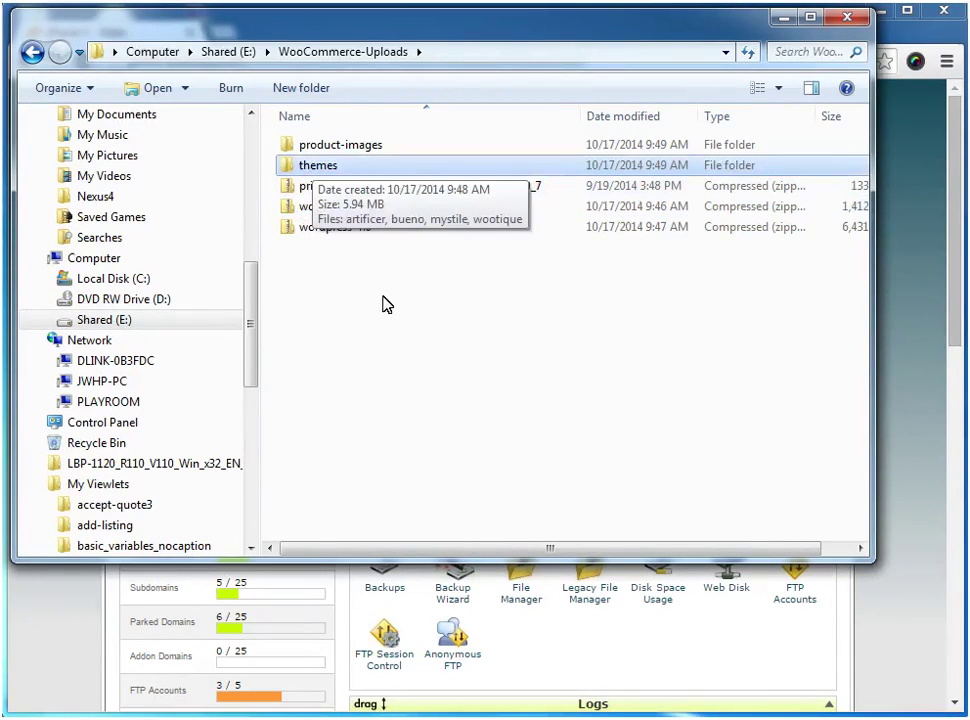
{"action": "double_click", "coordinate": [293, 172]}
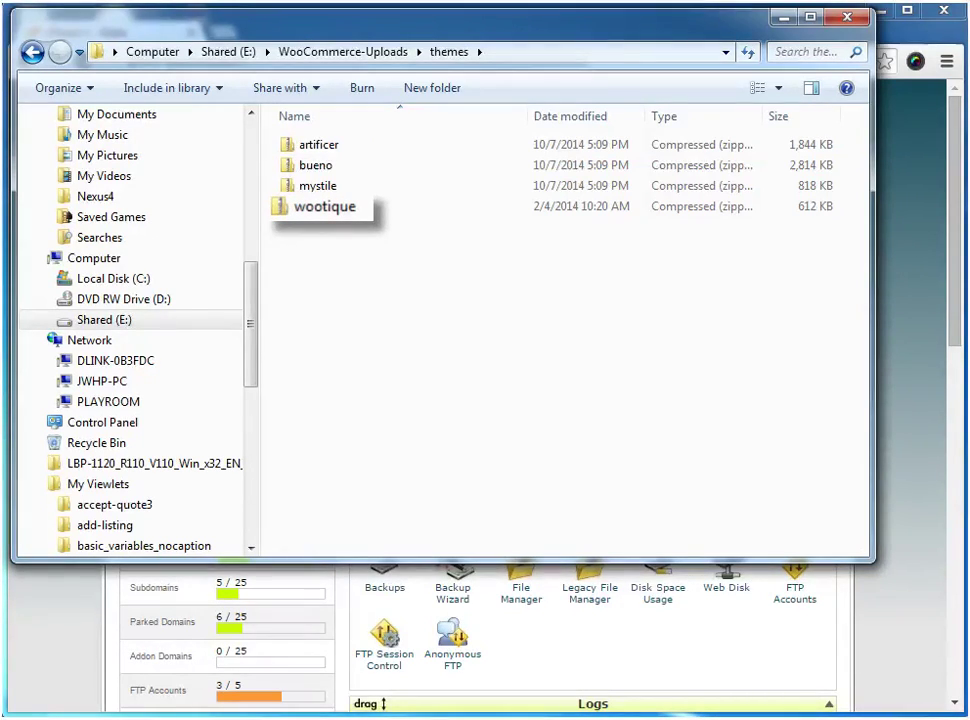
Upload wordpress-4.0.zip into public_html using cPanel File Manager
{"action": "left_click", "coordinate": [897, 150]}
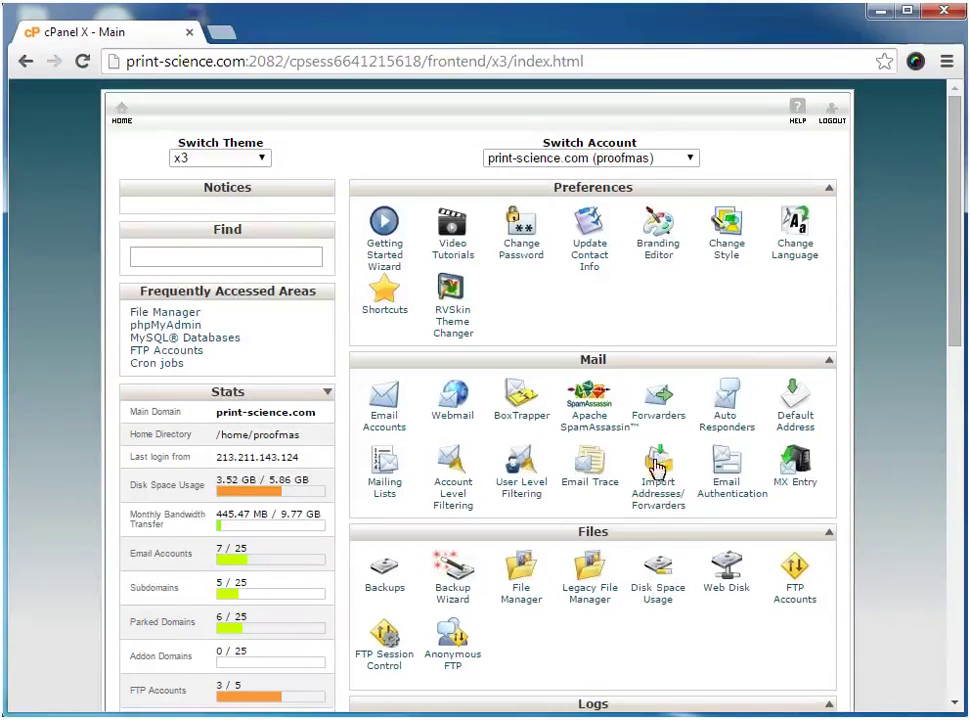
{"action": "left_click", "coordinate": [521, 574]}
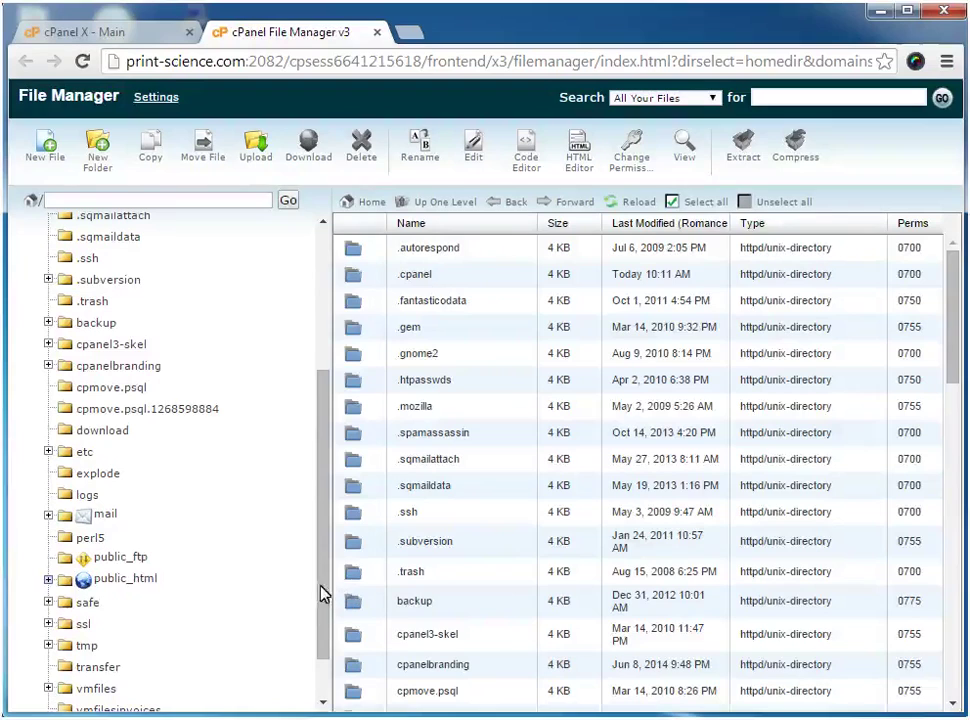
{"action": "left_click", "coordinate": [148, 580]}
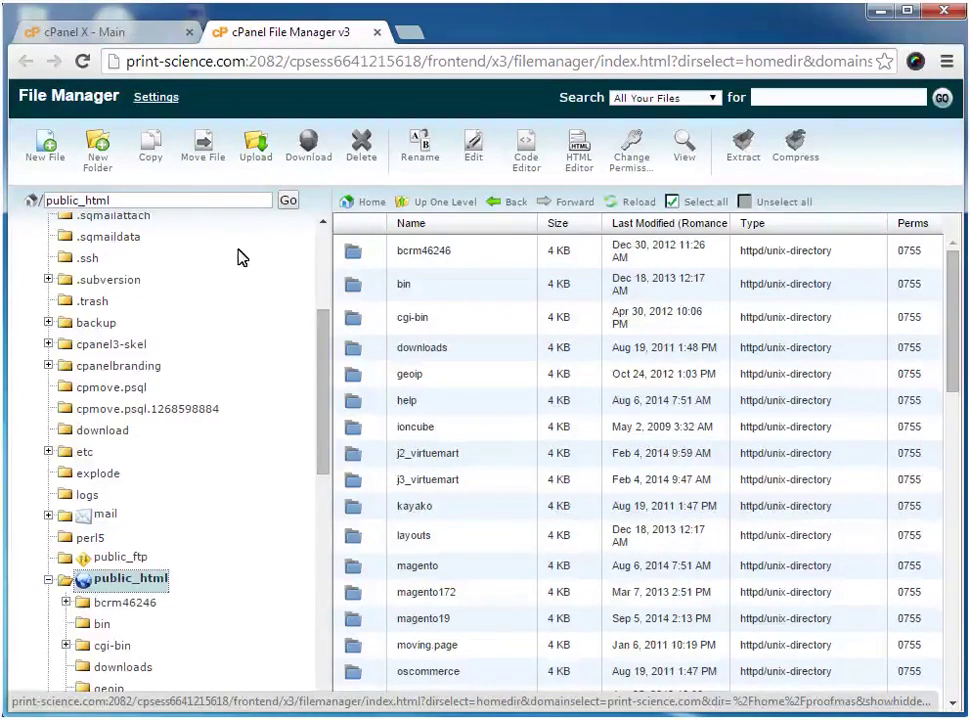
{"action": "left_click", "coordinate": [255, 150]}
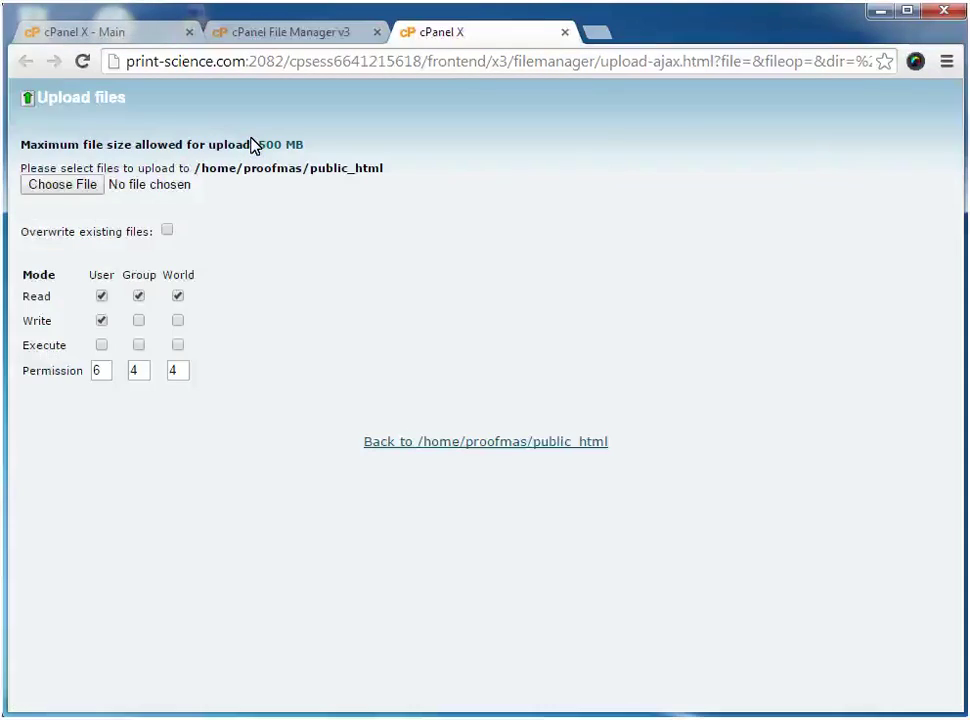
{"action": "left_click", "coordinate": [150, 182]}
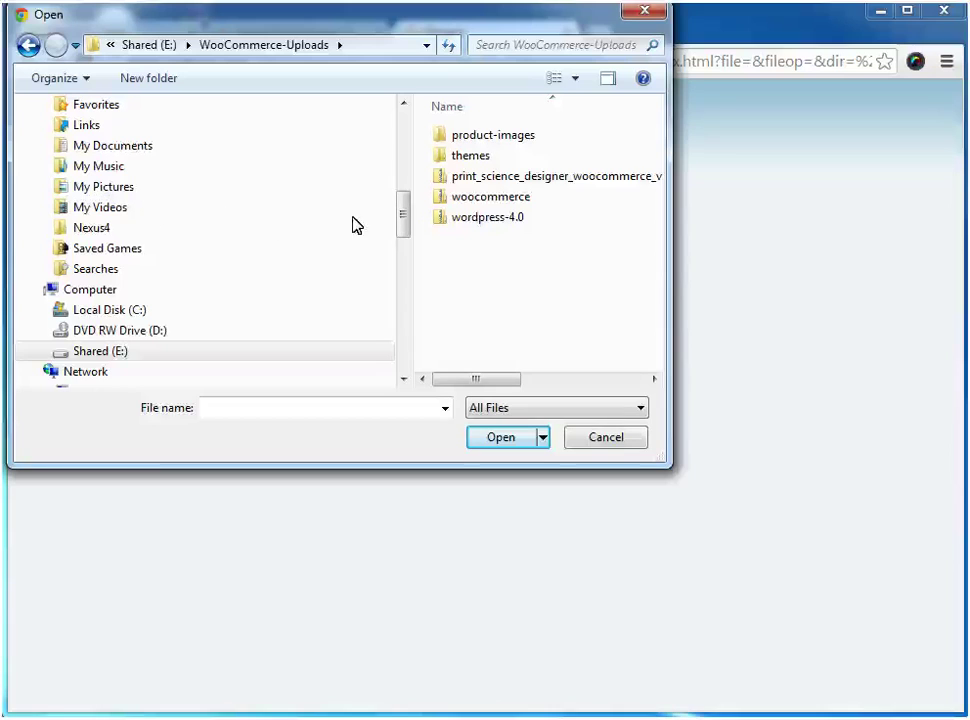
{"action": "left_click", "coordinate": [487, 218]}
{"action": "left_click", "coordinate": [494, 437]}
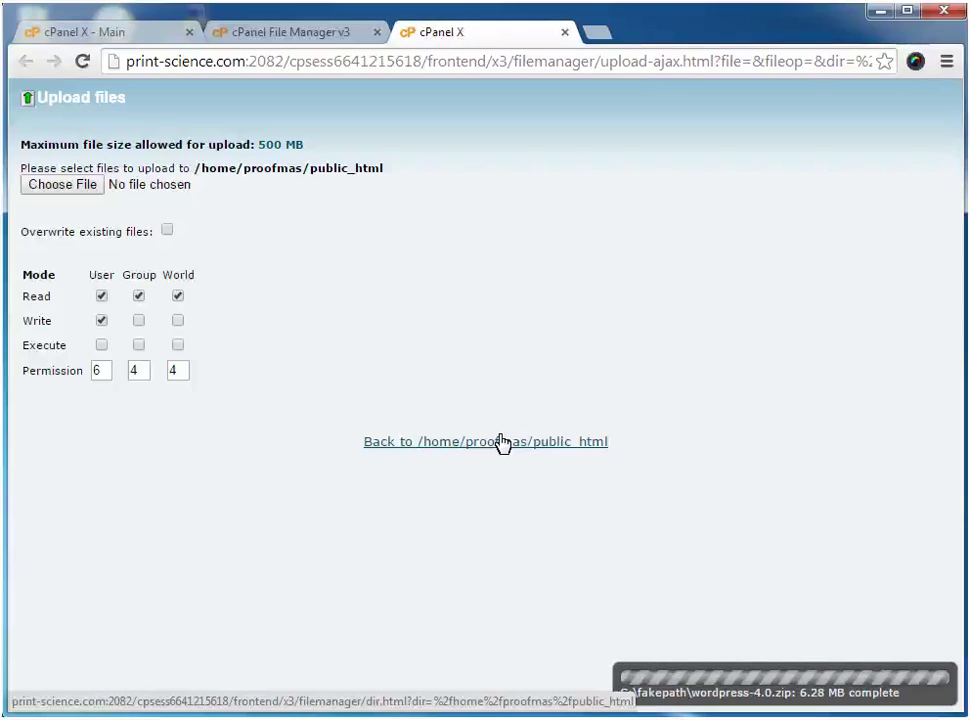
{"action": "key", "text": "ctrl+w"}
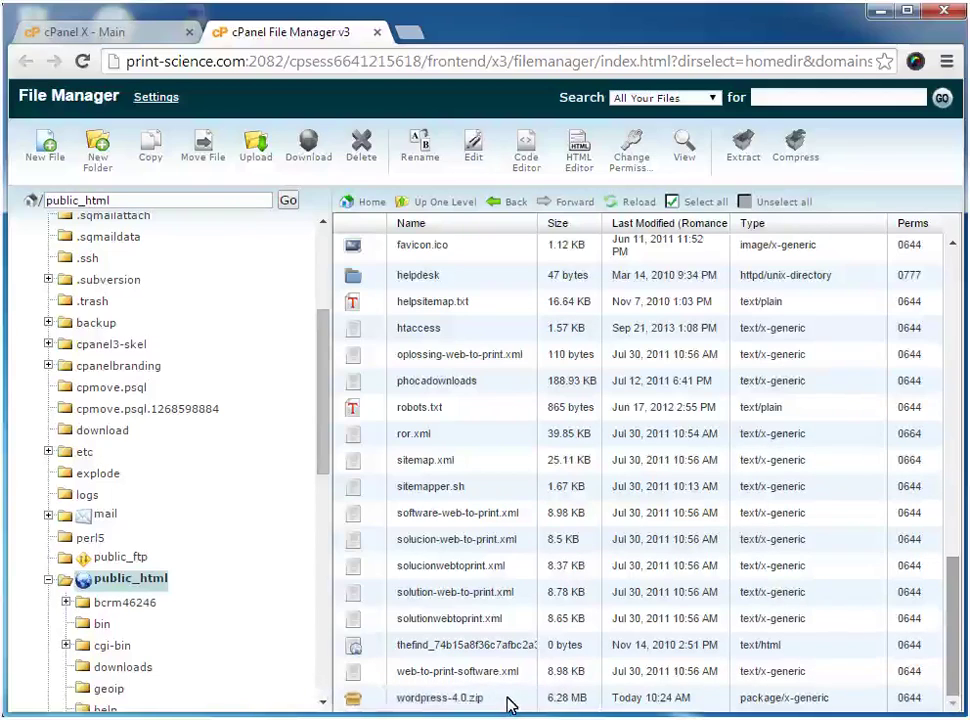
Extract wordpress-4.0.zip into public_html and open the site's /wordpress setup page
{"action": "left_click", "coordinate": [510, 700]}
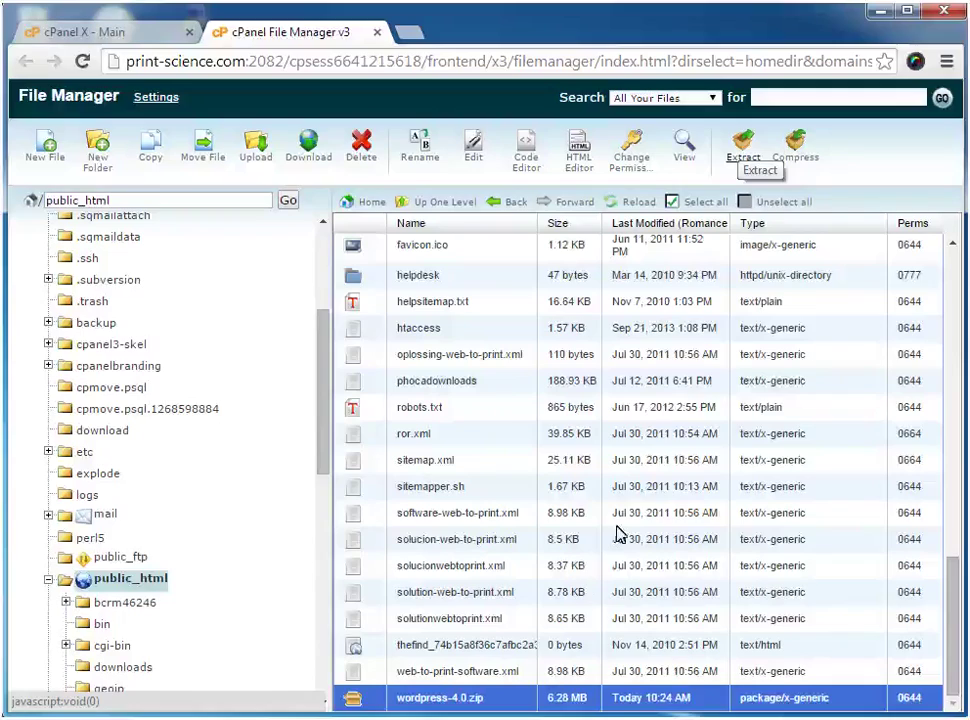
{"action": "left_click", "coordinate": [743, 146]}
{"action": "left_click", "coordinate": [660, 473]}
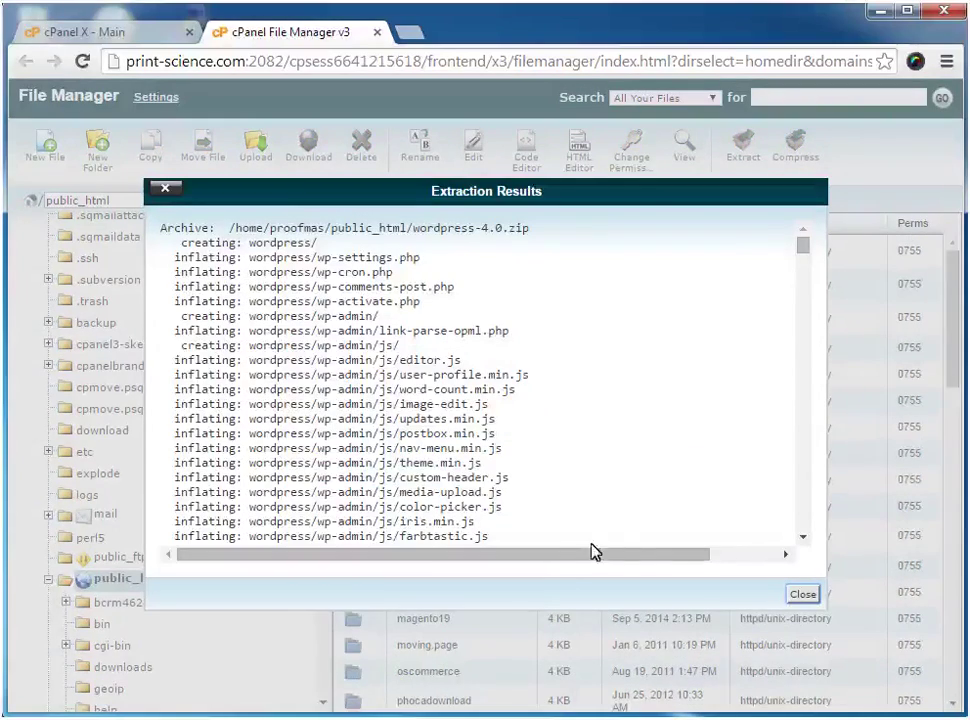
{"action": "left_click", "coordinate": [801, 591]}
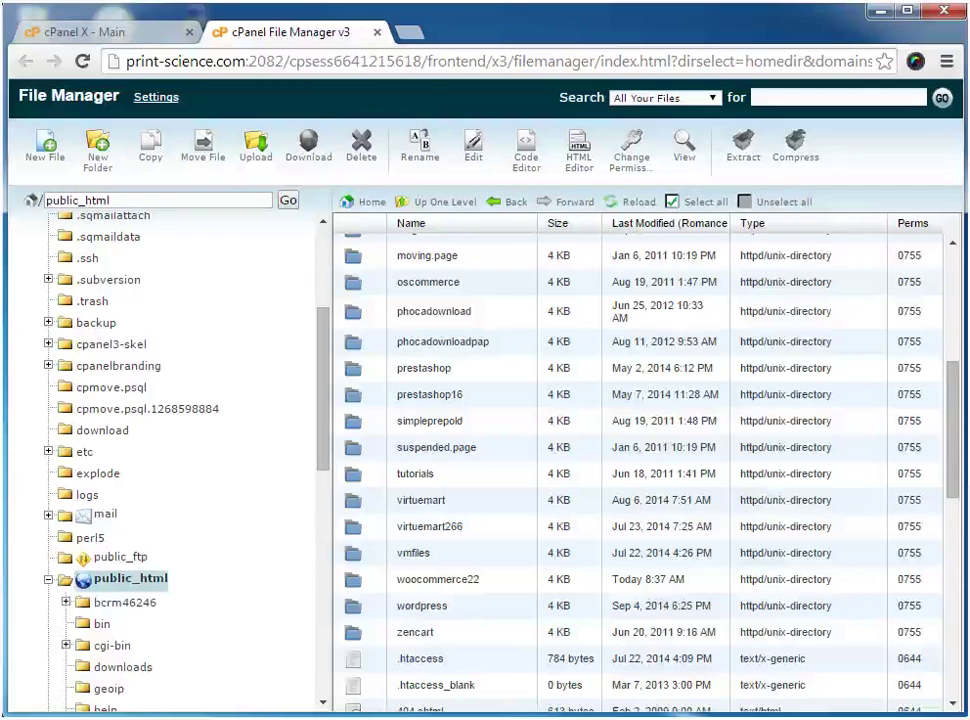
{"action": "left_click_drag", "start_coordinate": [421, 605], "coordinate": [406, 605]}
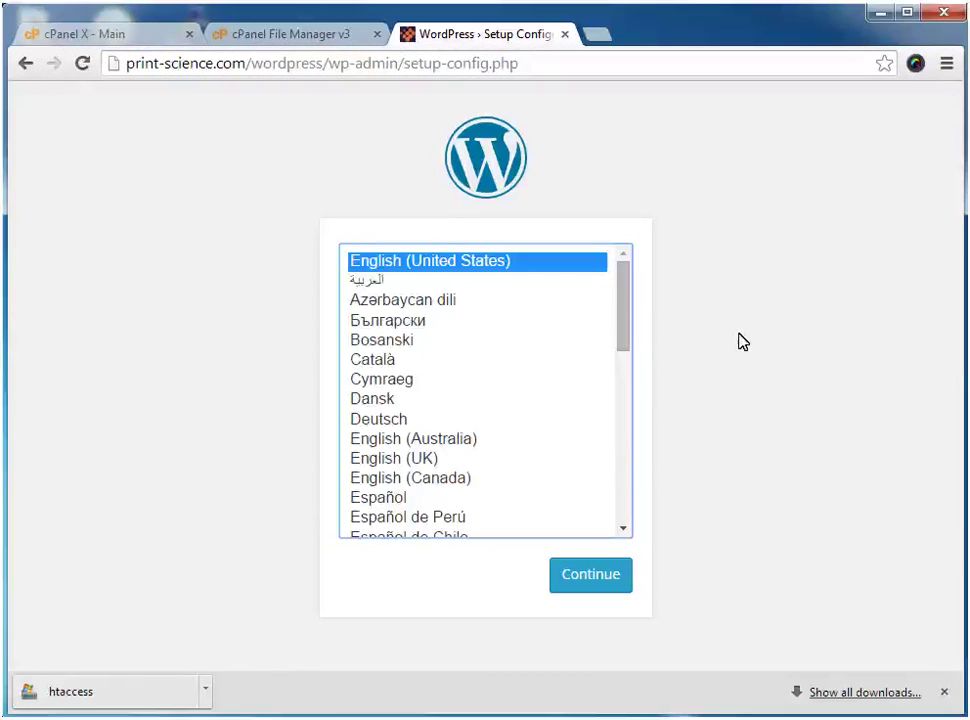
Keep English (United States), then submit database proofmas_woocinstall with its user name and password
{"action": "left_click", "coordinate": [589, 574]}
{"action": "left_click", "coordinate": [178, 624]}
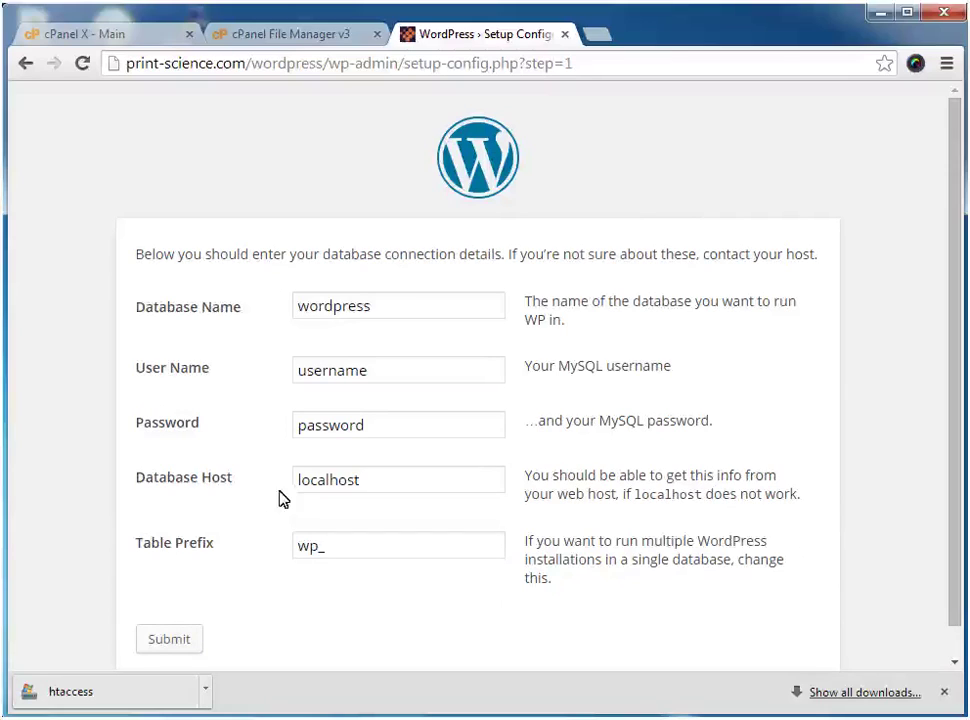
{"action": "double_click", "coordinate": [372, 305]}
{"action": "type", "text": "proofmas_woocinstall"}
{"action": "key", "text": "Tab"}
{"action": "type", "text": "proofmas_demo"}
{"action": "key", "text": "Tab"}
{"action": "type", "text": "****"}
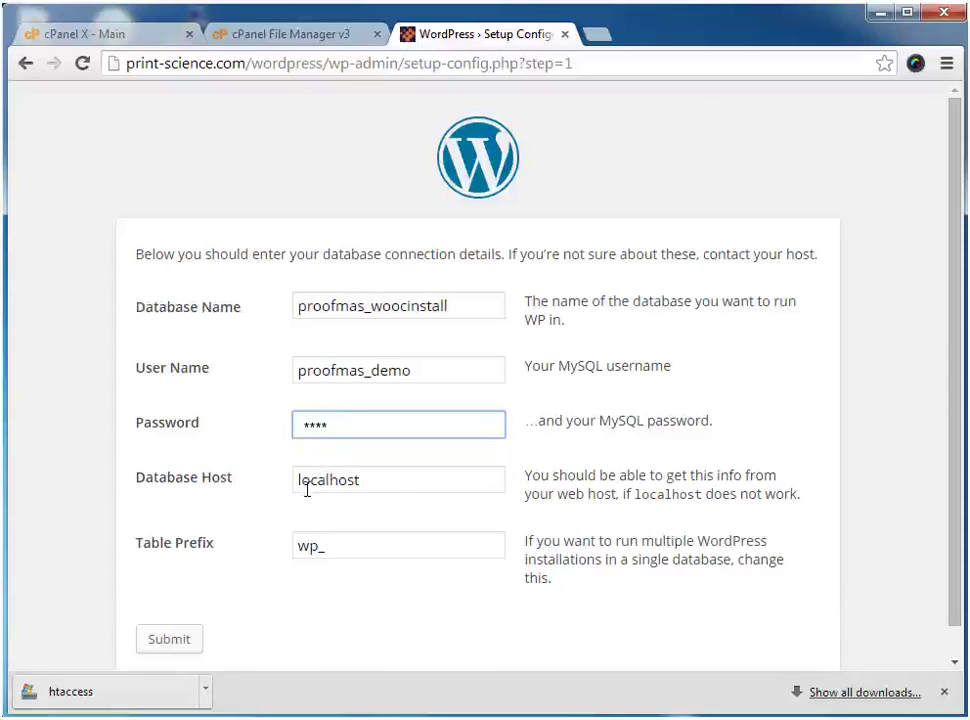
{"action": "left_click", "coordinate": [182, 645]}
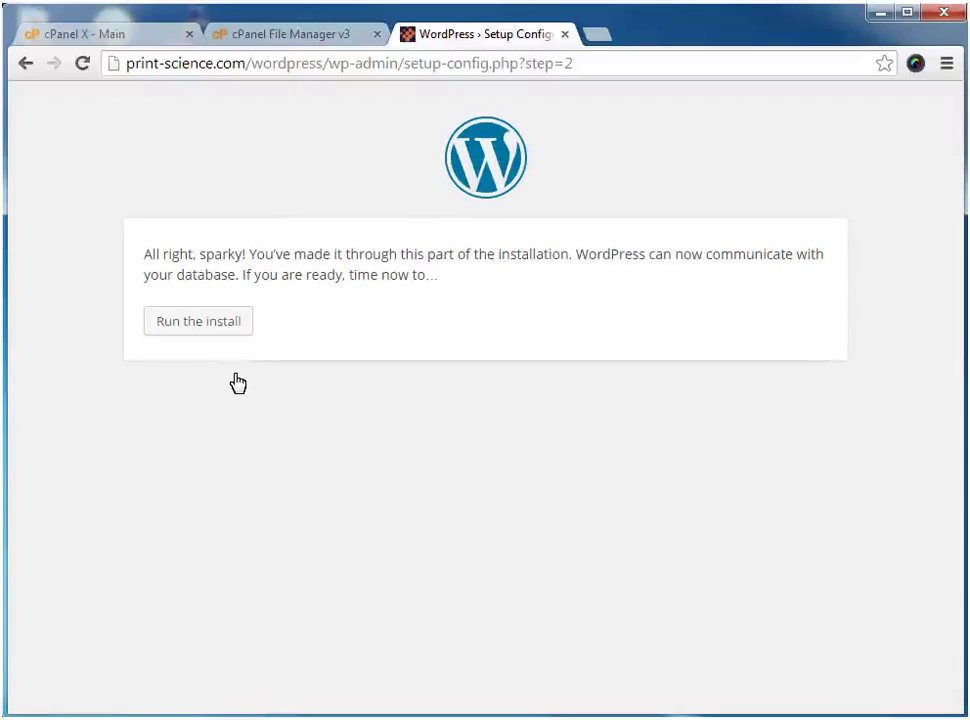
Install WordPress as 'Demo Print Science Designer' with an admin account, then go to login
{"action": "left_click", "coordinate": [236, 324]}
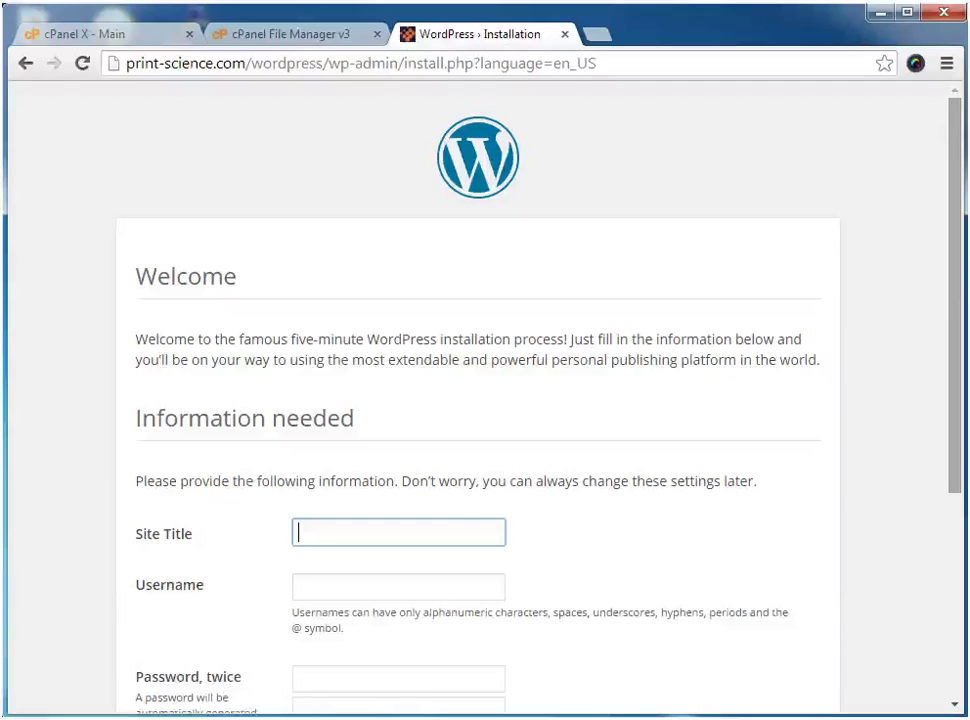
{"action": "scroll", "coordinate": [881, 216], "scroll_direction": "down", "scroll_amount": 3}
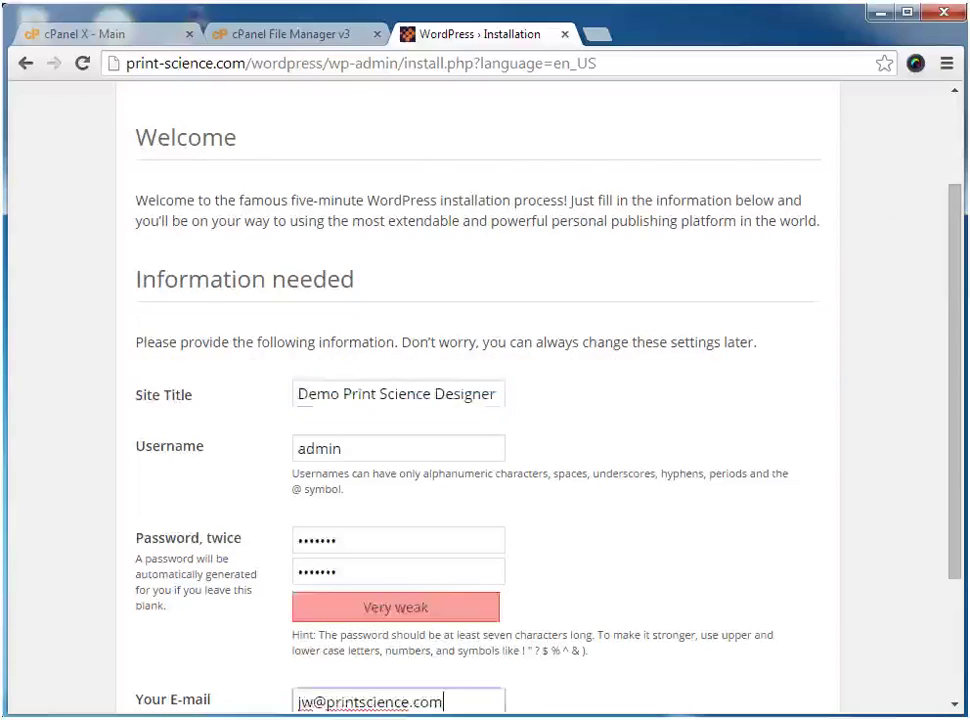
{"action": "scroll", "coordinate": [459, 515], "scroll_direction": "down", "scroll_amount": 3}
{"action": "left_click", "coordinate": [250, 652]}
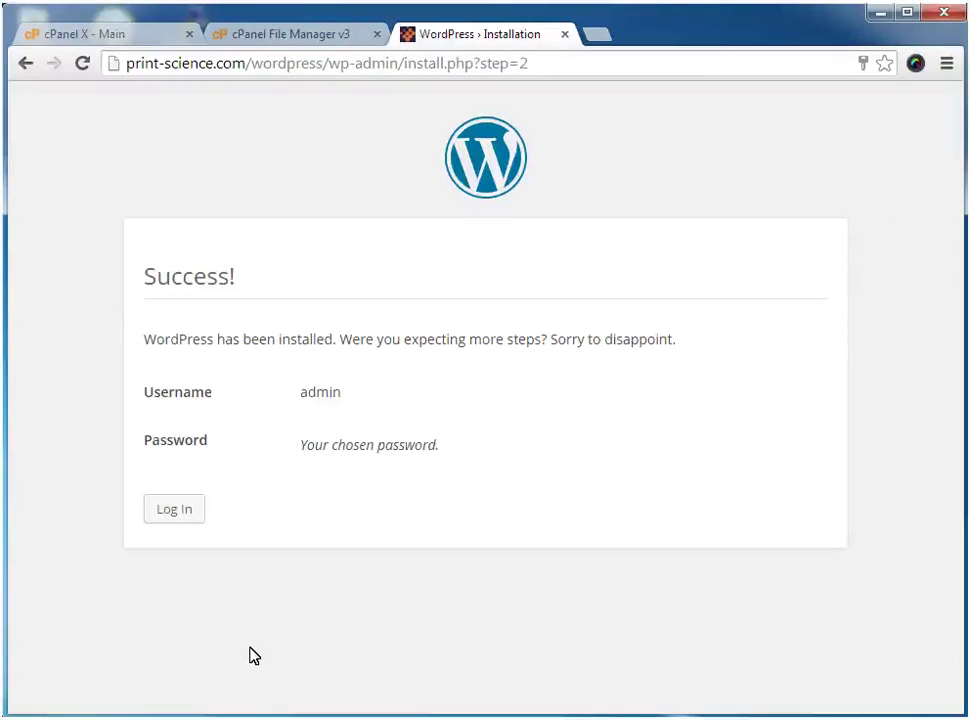
{"action": "left_click", "coordinate": [177, 513]}
Log in, install and activate WooCommerce from woocommerce.zip, and create its store pages
{"action": "key", "text": "Return"}
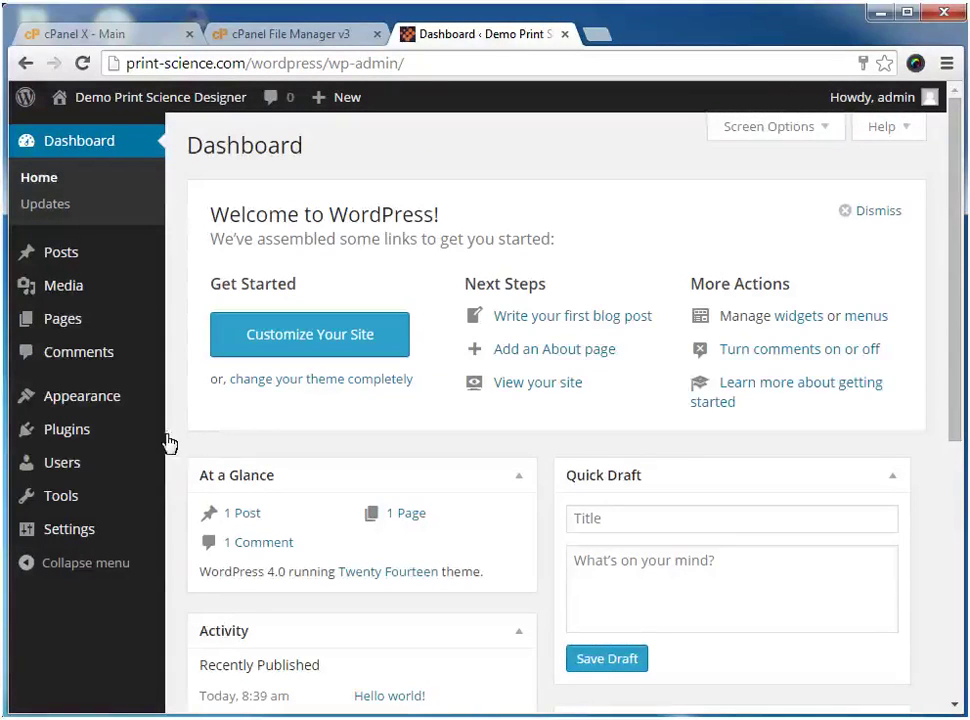
{"action": "mouse_move", "coordinate": [97, 441]}
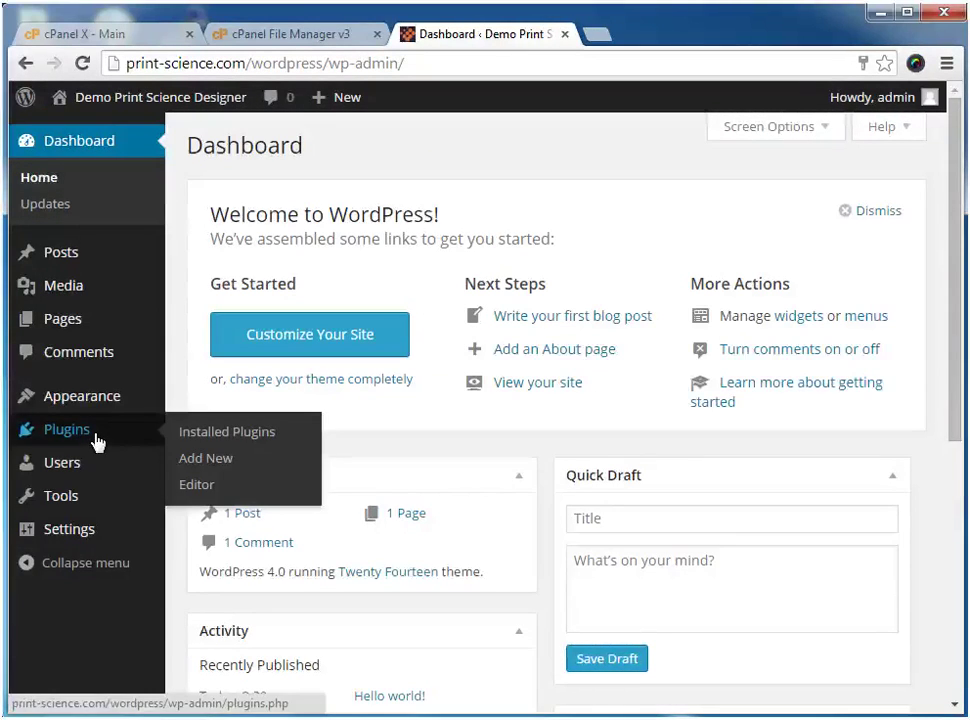
{"action": "left_click", "coordinate": [172, 460]}
{"action": "left_click", "coordinate": [350, 150]}
{"action": "left_click", "coordinate": [390, 320]}
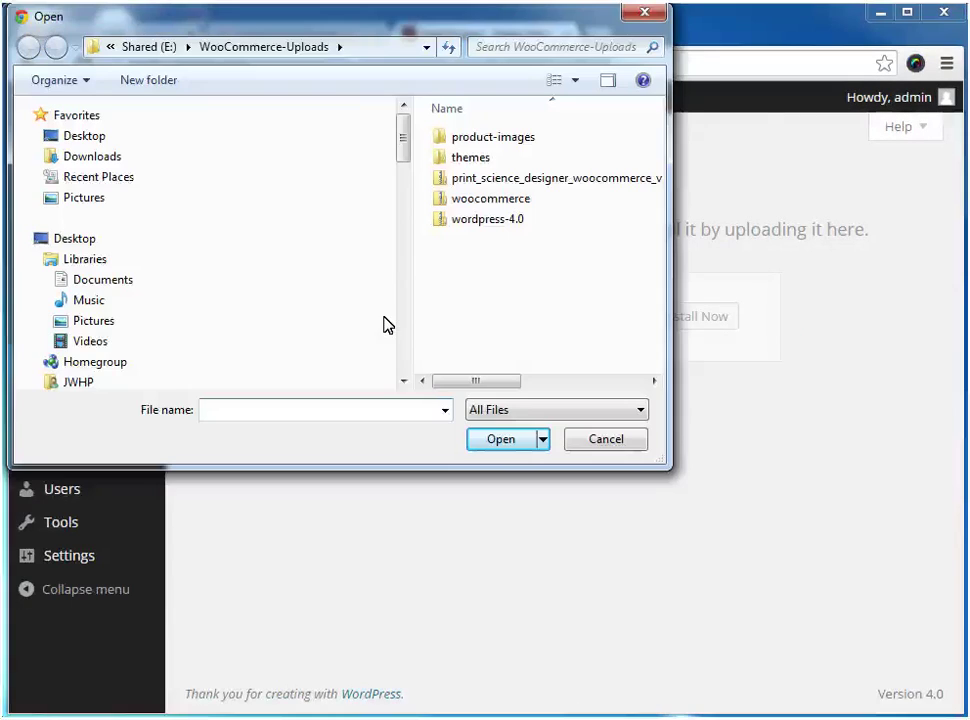
{"action": "left_click", "coordinate": [468, 219]}
{"action": "left_click", "coordinate": [500, 440]}
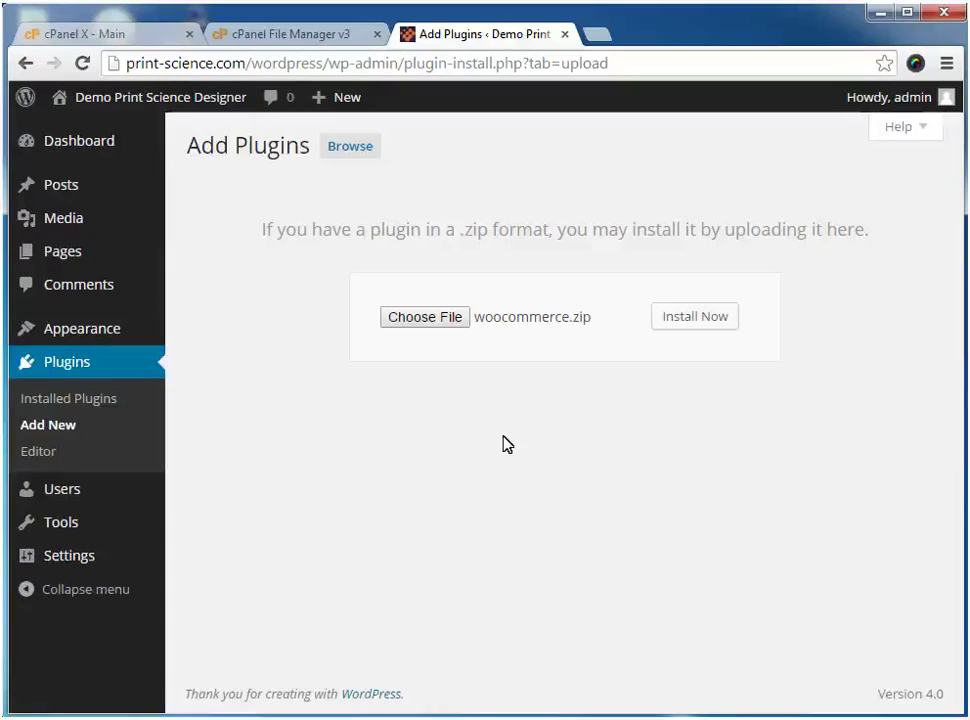
{"action": "left_click", "coordinate": [697, 318]}
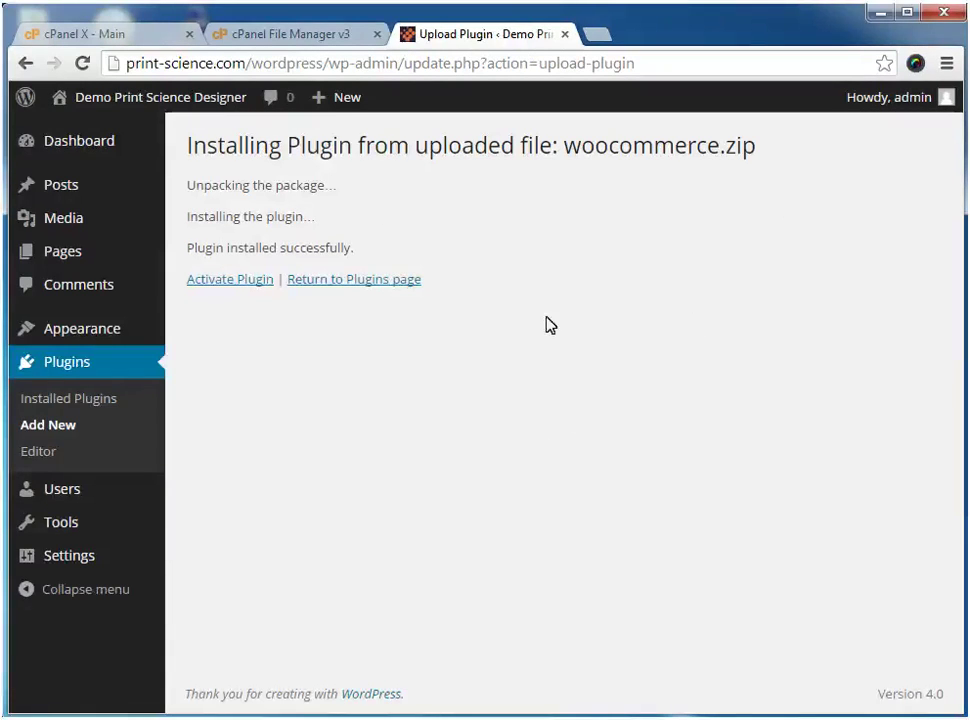
{"action": "left_click", "coordinate": [202, 282]}
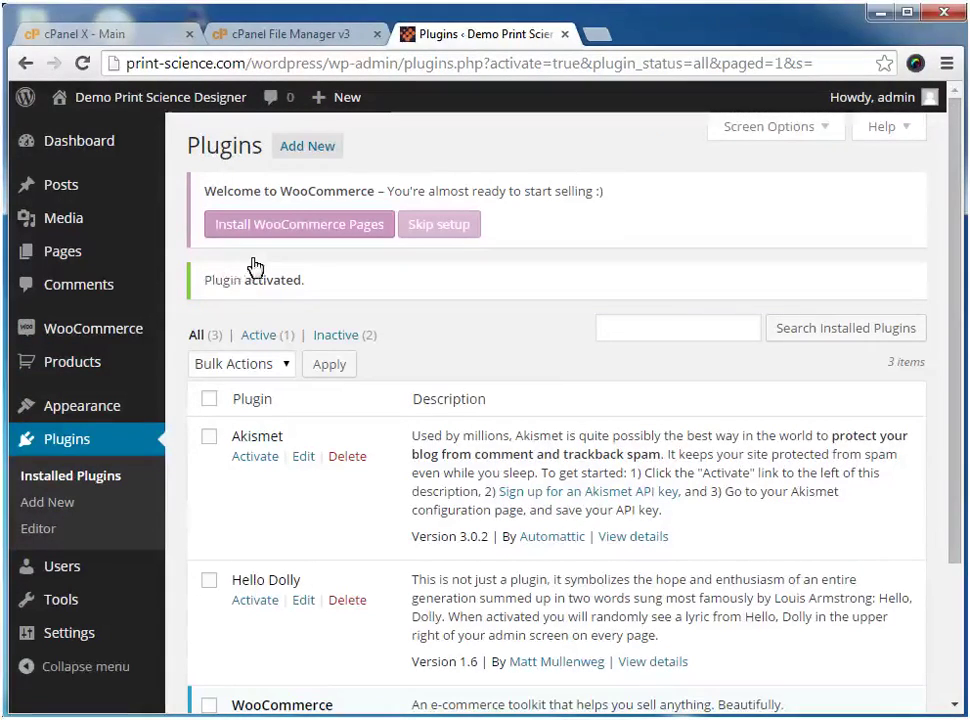
{"action": "left_click", "coordinate": [294, 237]}
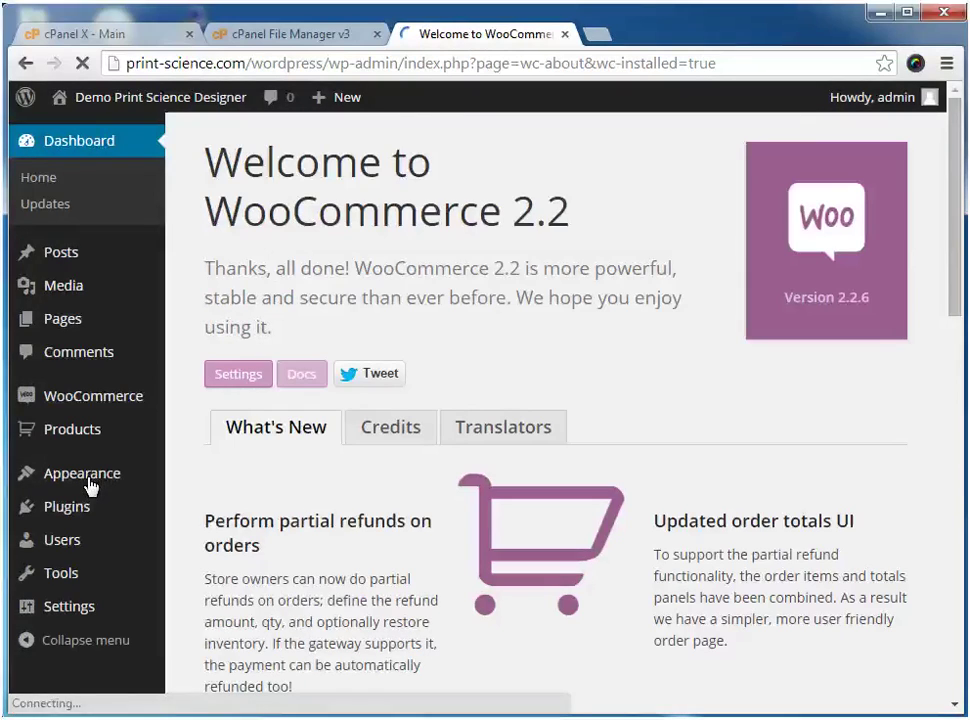
Upload themes/wootique.zip as a new theme, install it and activate Wootique
{"action": "mouse_move", "coordinate": [91, 485]}
{"action": "left_click", "coordinate": [200, 482]}
{"action": "left_click", "coordinate": [363, 151]}
{"action": "left_click", "coordinate": [263, 282]}
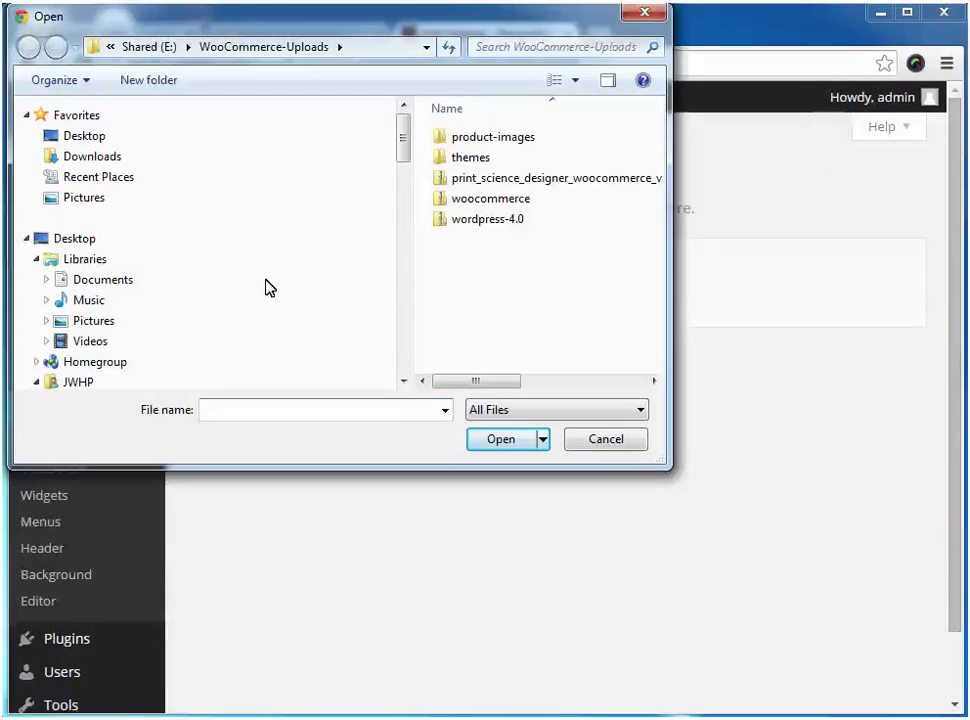
{"action": "double_click", "coordinate": [463, 161]}
{"action": "double_click", "coordinate": [447, 199]}
{"action": "left_click", "coordinate": [522, 283]}
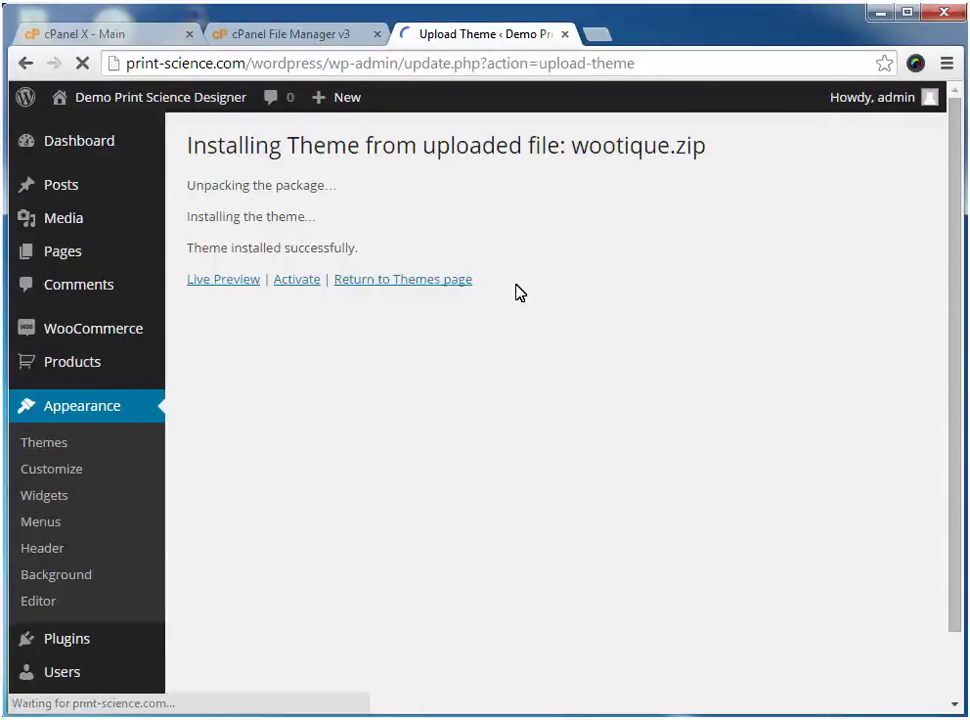
{"action": "left_click", "coordinate": [300, 284]}
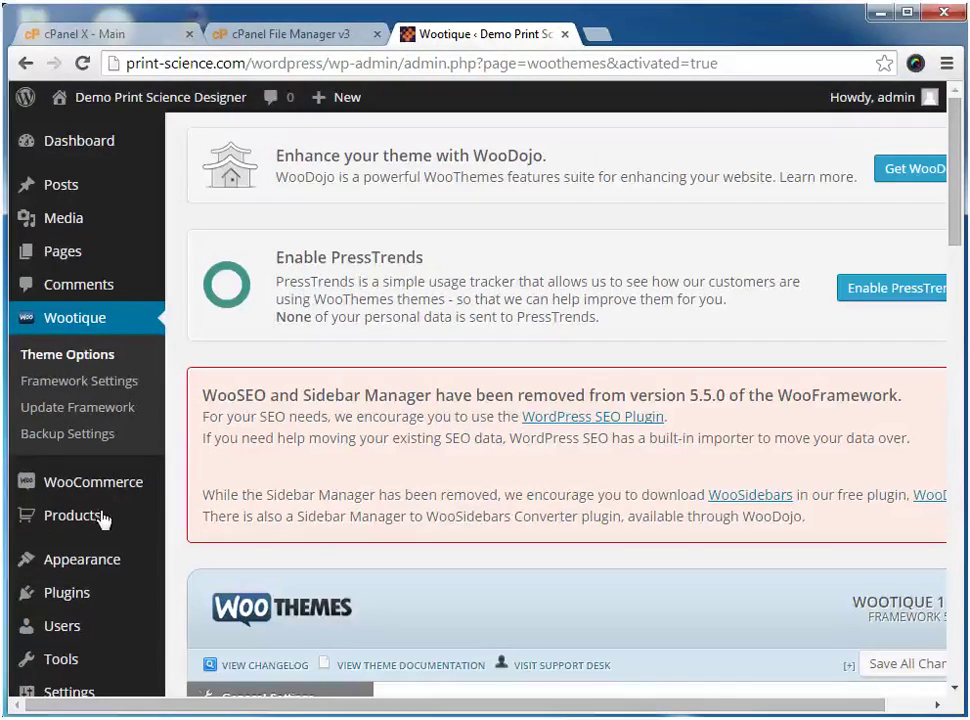
Add a 'Holiday cards' product category with the no-stars-seasons200 image as its thumbnail
{"action": "mouse_move", "coordinate": [95, 522]}
{"action": "left_click", "coordinate": [192, 571]}
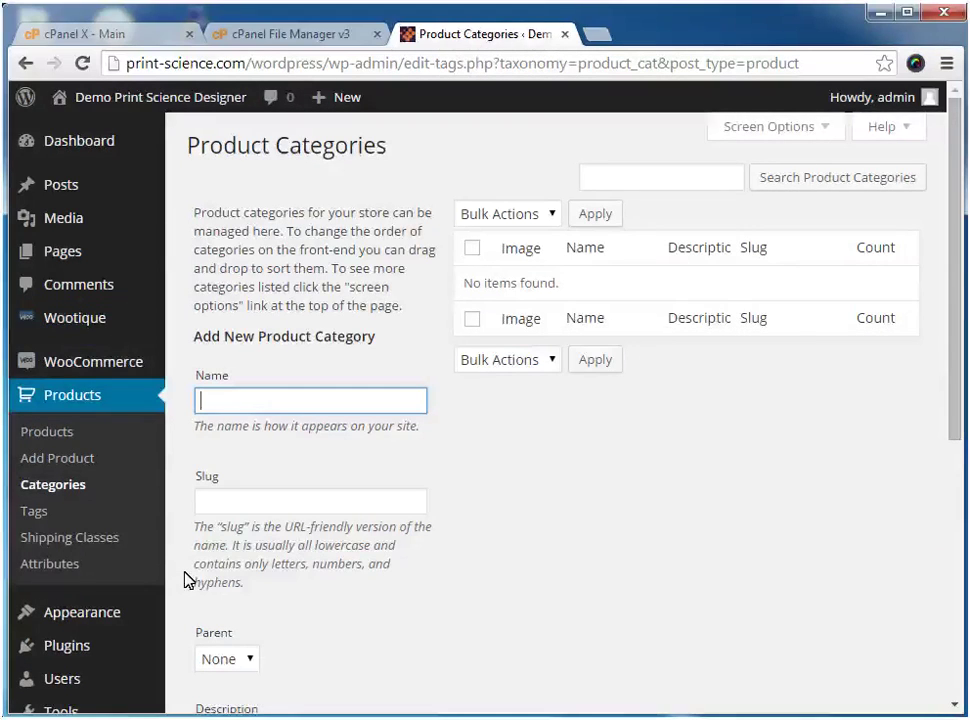
{"action": "type", "text": "Holiday cards"}
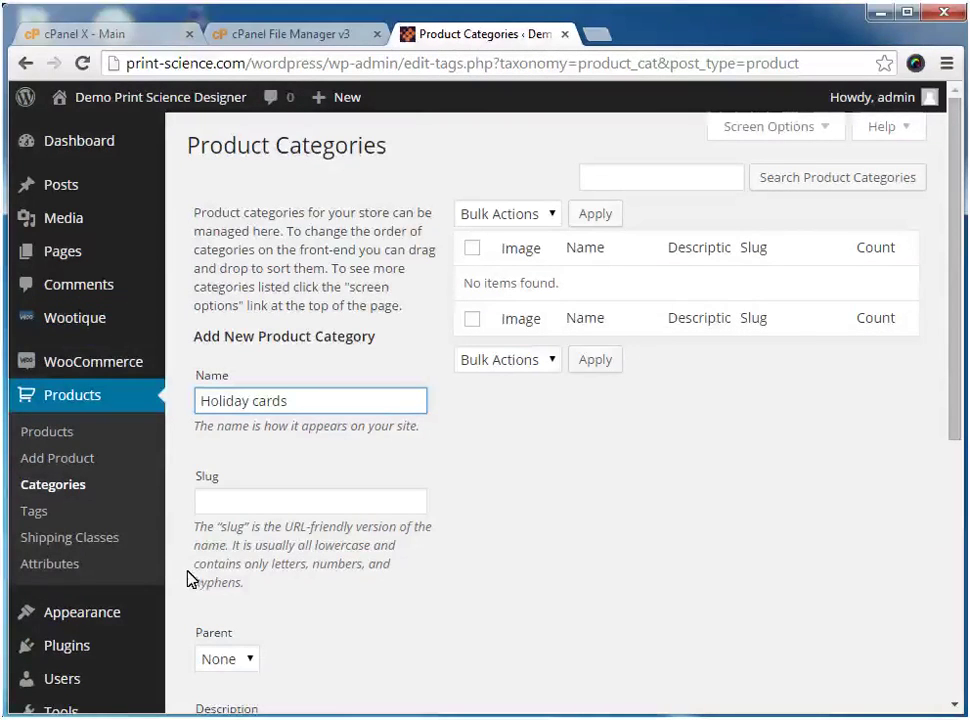
{"action": "scroll", "coordinate": [282, 412], "scroll_direction": "down", "scroll_amount": 5}
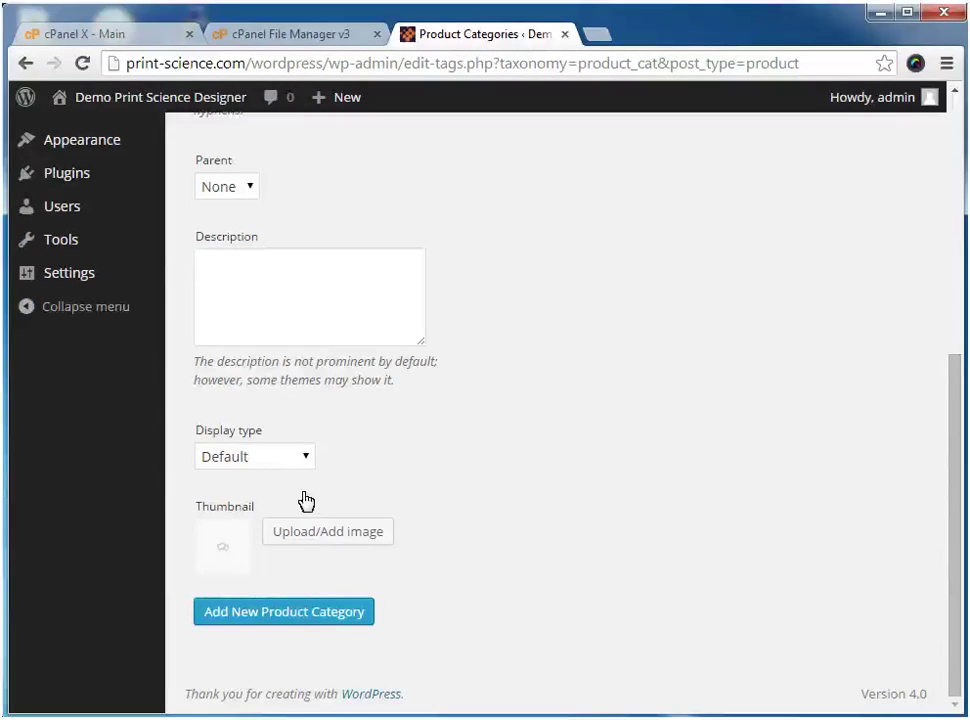
{"action": "left_click", "coordinate": [327, 536]}
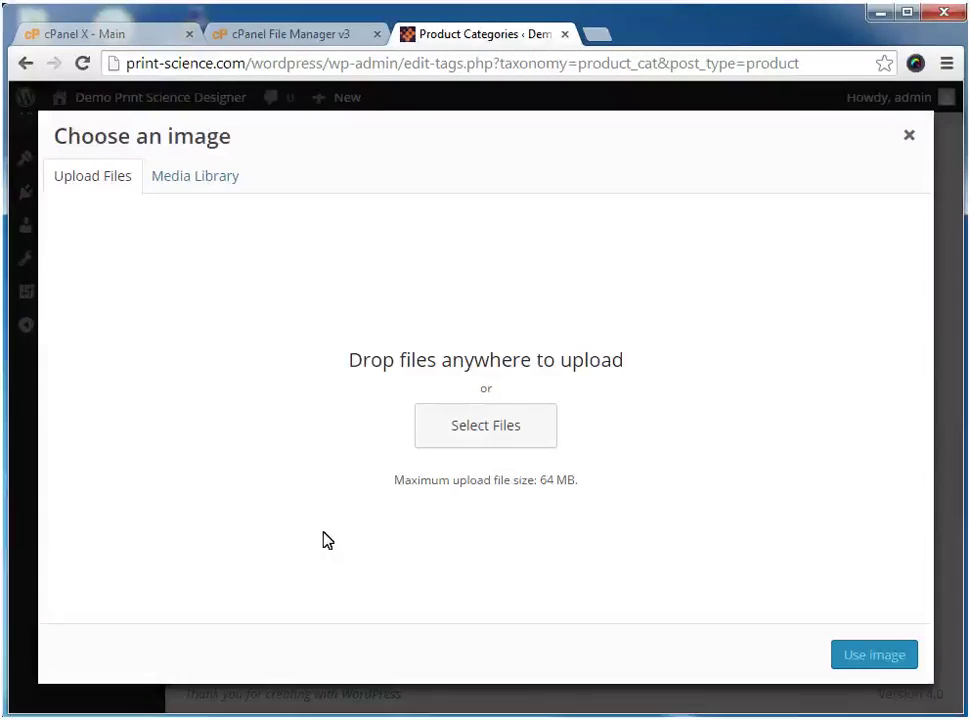
{"action": "left_click", "coordinate": [420, 462]}
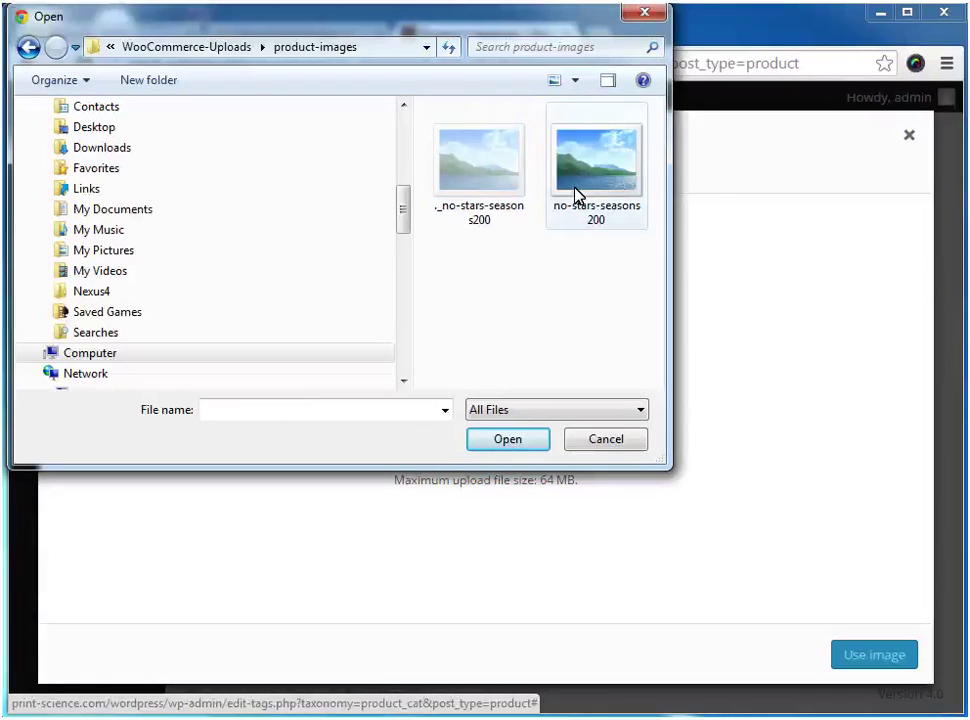
{"action": "double_click", "coordinate": [577, 195]}
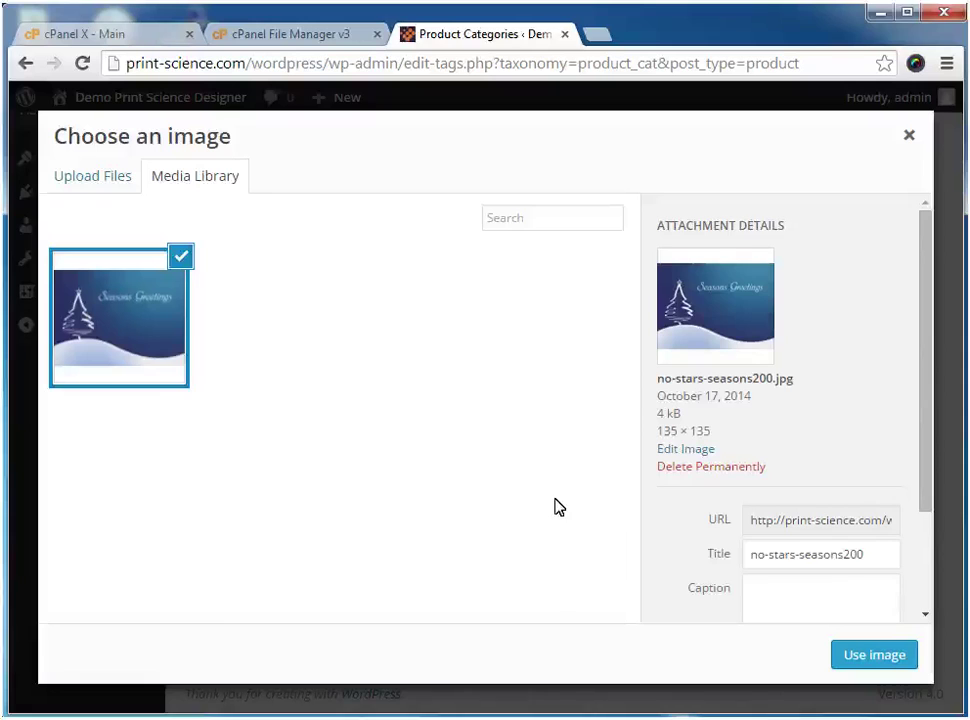
{"action": "left_click", "coordinate": [862, 656]}
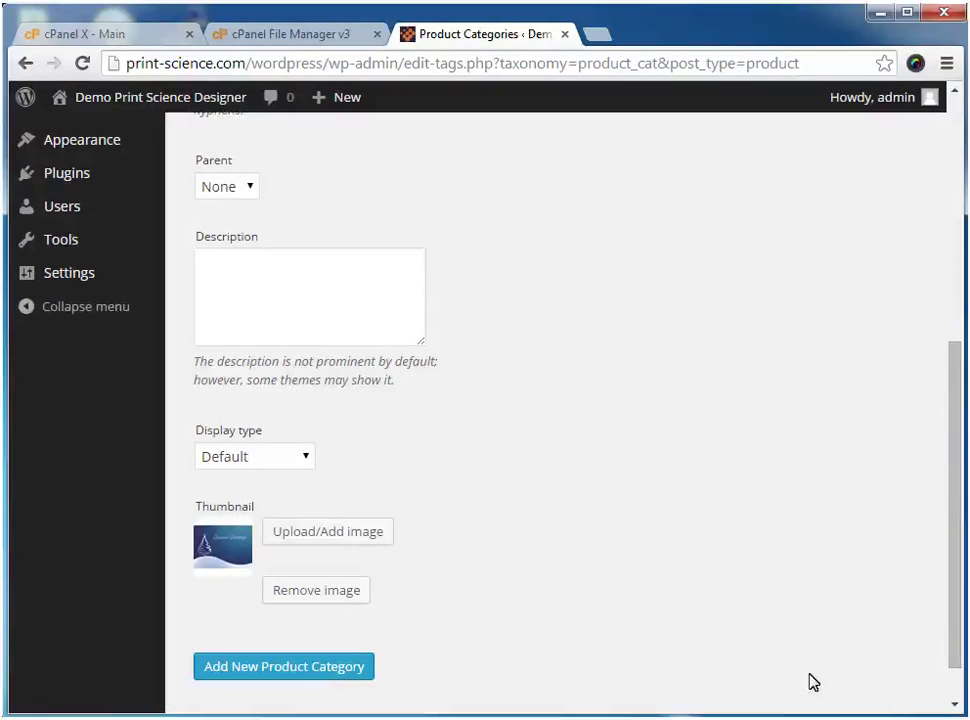
{"action": "left_click", "coordinate": [362, 667]}
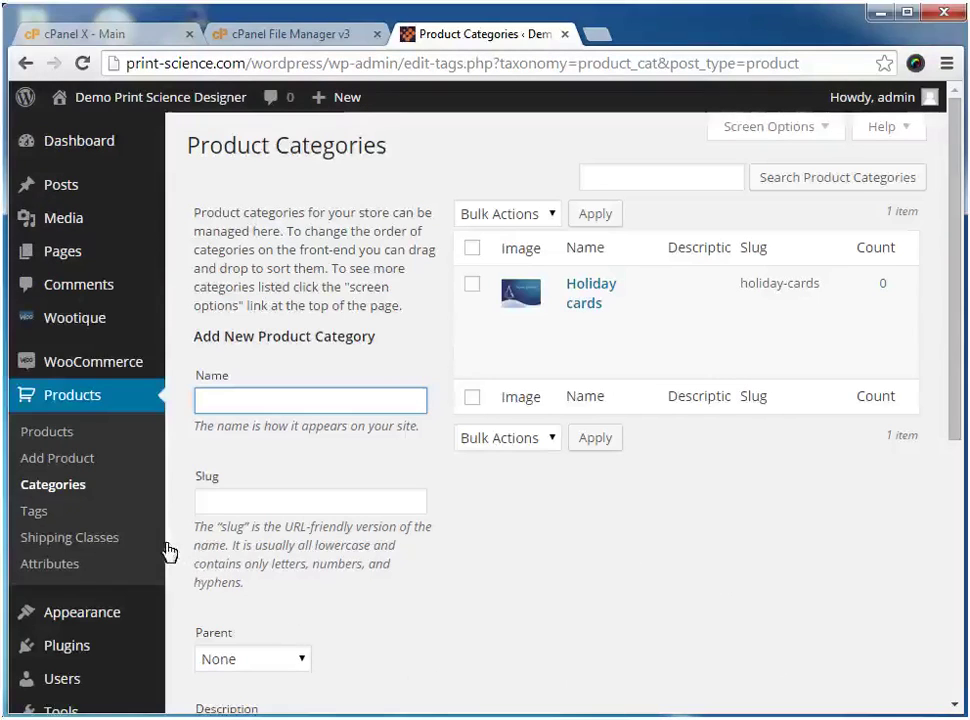
Create a 'Blue card' product described as 'Beautiful blue card personalized with your message'
{"action": "left_click", "coordinate": [86, 460]}
{"action": "type", "text": "Blue card"}
{"action": "left_click", "coordinate": [485, 420]}
{"action": "type", "text": "Beautiful blue card personalized with your message"}
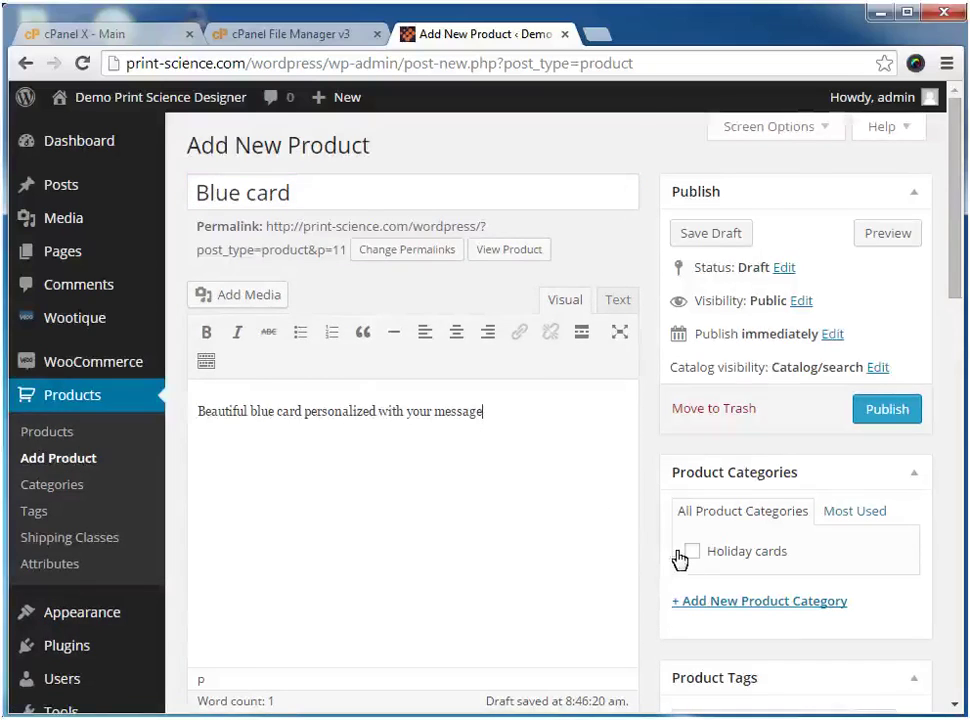
Give the product SKU 'car', regular price 20 and a weight of 1 kg
{"action": "scroll", "coordinate": [640, 560], "scroll_direction": "down", "scroll_amount": 5}
{"action": "type", "text": "car"}
{"action": "key", "text": "Tab"}
{"action": "type", "text": "20"}
{"action": "key", "text": "Tab"}
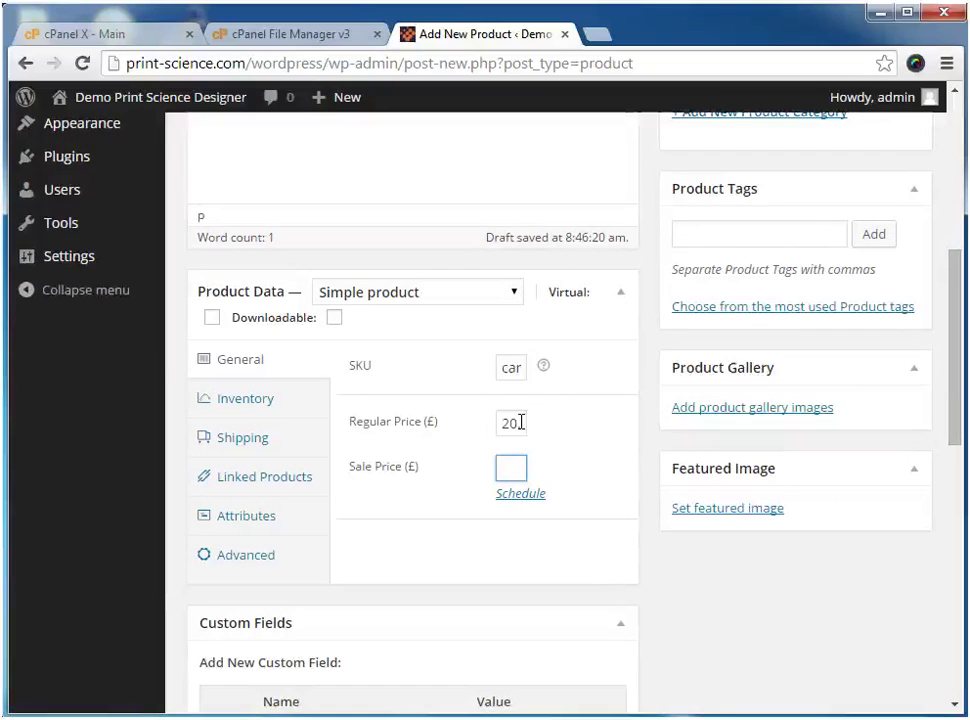
{"action": "left_click", "coordinate": [285, 440]}
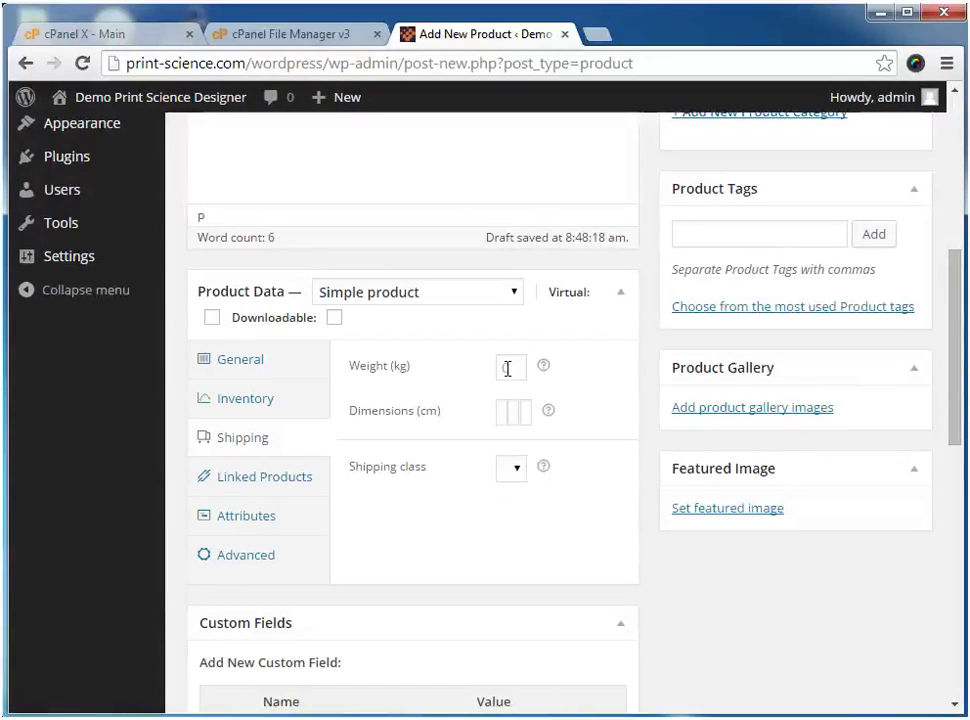
{"action": "key", "text": "Tab"}
{"action": "key", "text": "Tab"}
{"action": "key", "text": "Tab"}
{"action": "key", "text": "Tab"}
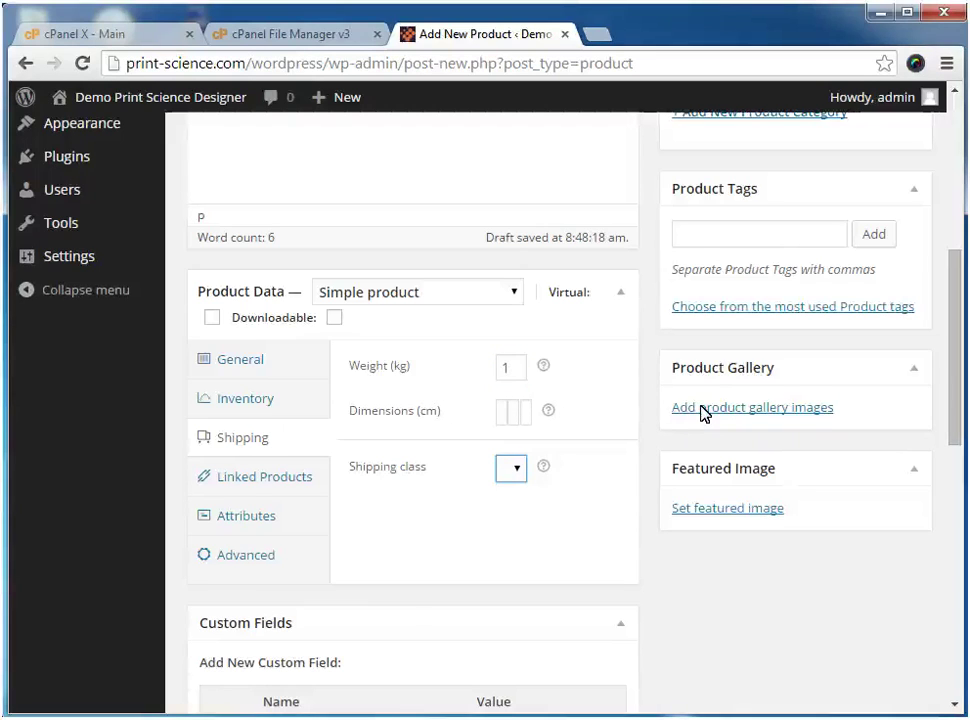
Add the Seasons Greetings image to the Blue card product gallery
{"action": "left_click", "coordinate": [704, 410]}
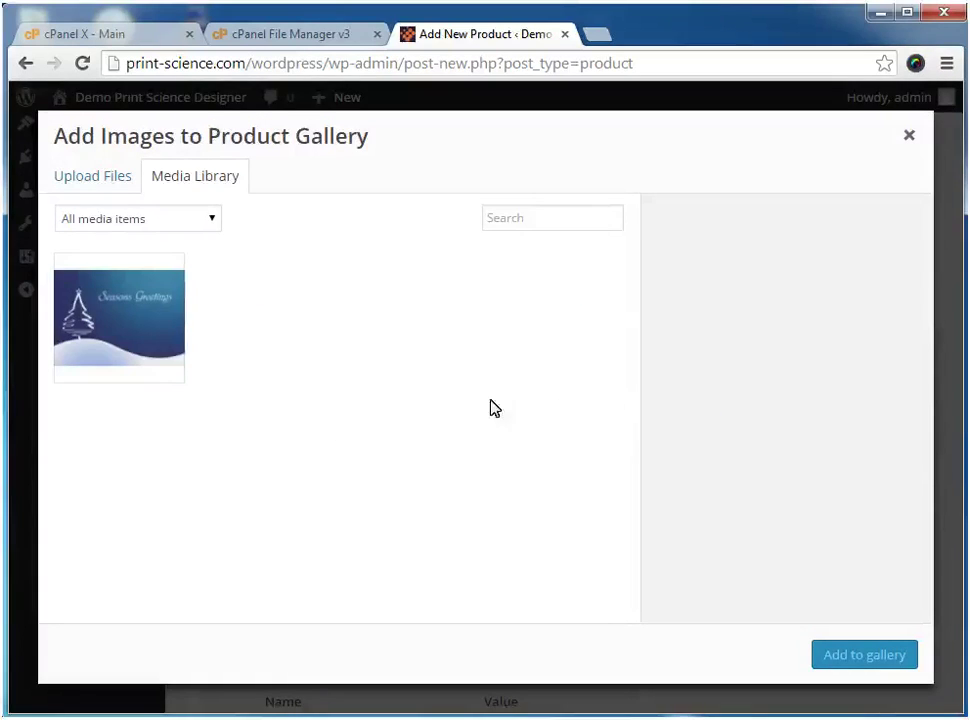
{"action": "left_click", "coordinate": [103, 347]}
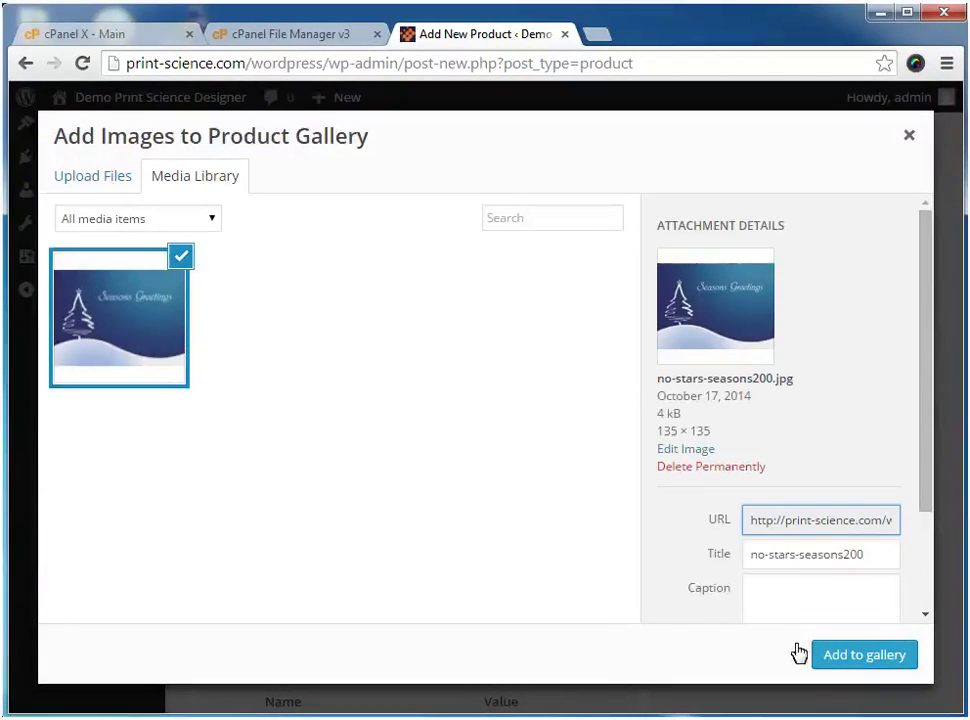
{"action": "left_click", "coordinate": [828, 655]}
Set the Seasons Greetings image as the product image and publish Blue card
{"action": "left_click", "coordinate": [752, 596]}
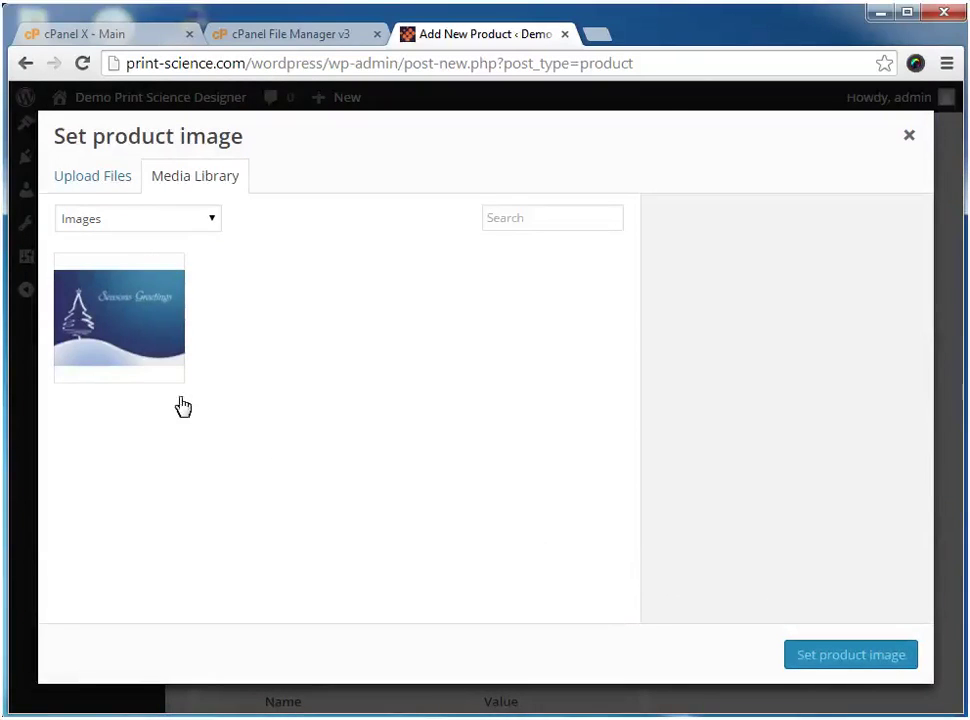
{"action": "left_click", "coordinate": [118, 347]}
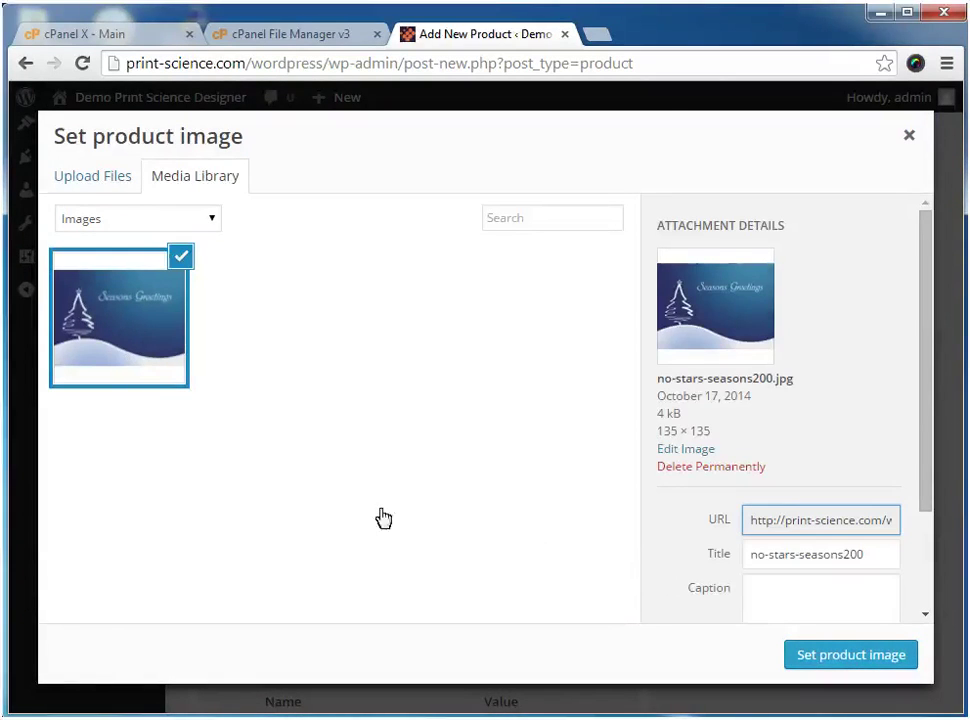
{"action": "left_click", "coordinate": [830, 655]}
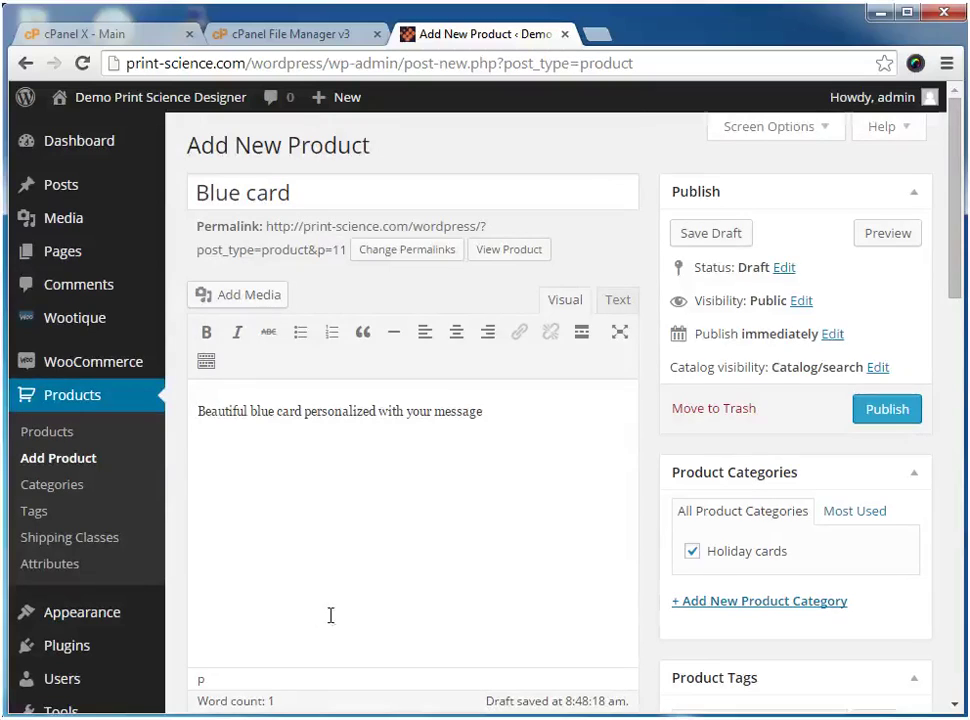
{"action": "left_click", "coordinate": [887, 409]}
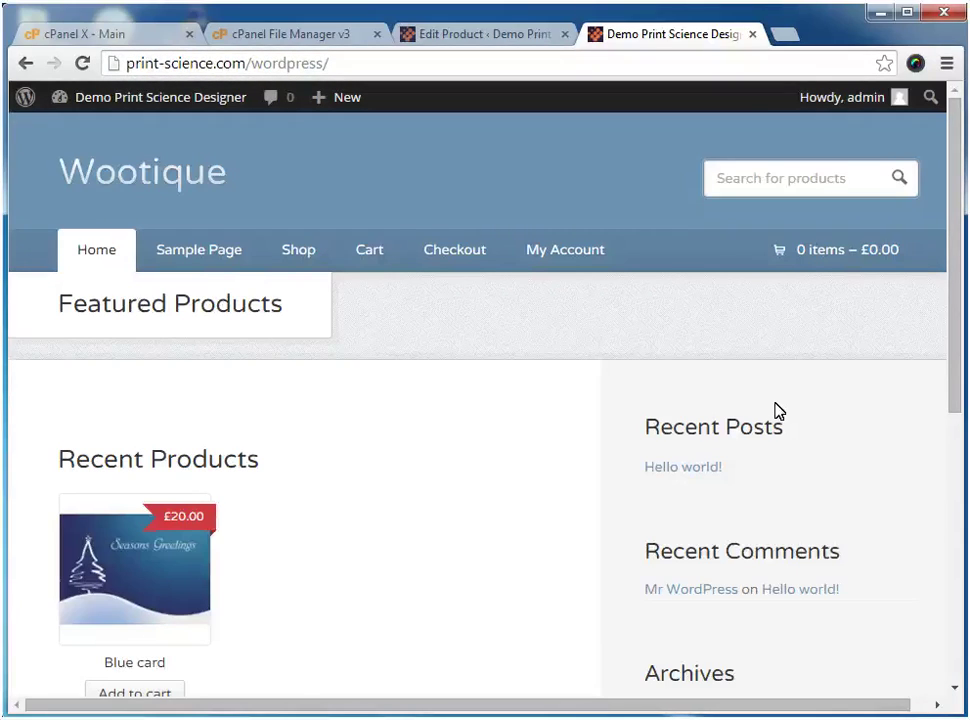
{"action": "left_click", "coordinate": [269, 585]}
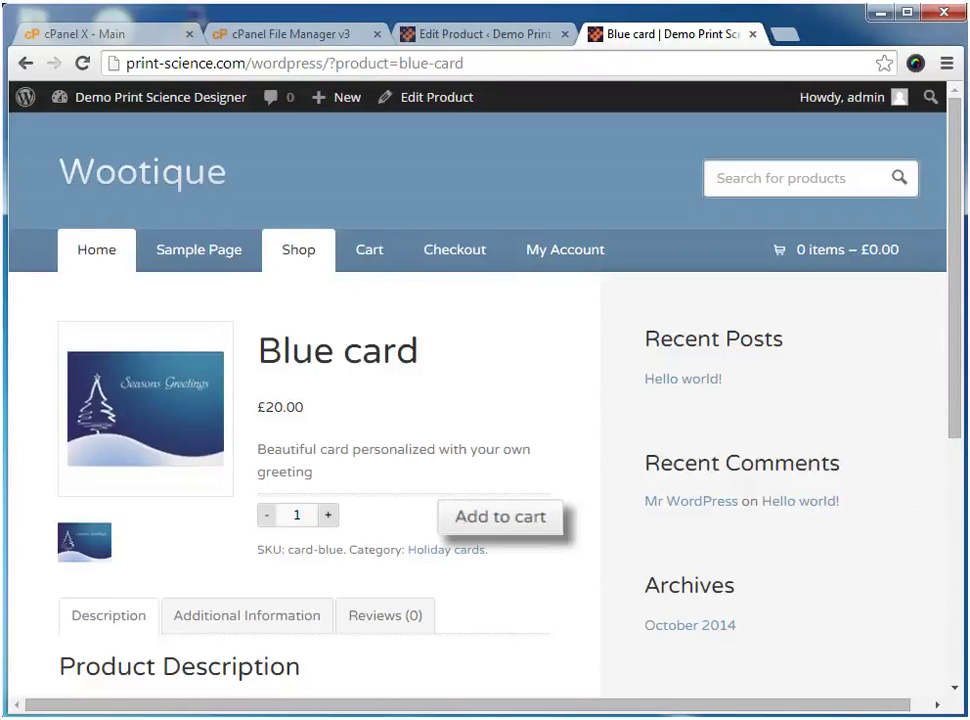
{"action": "key", "text": "ctrl+w"}
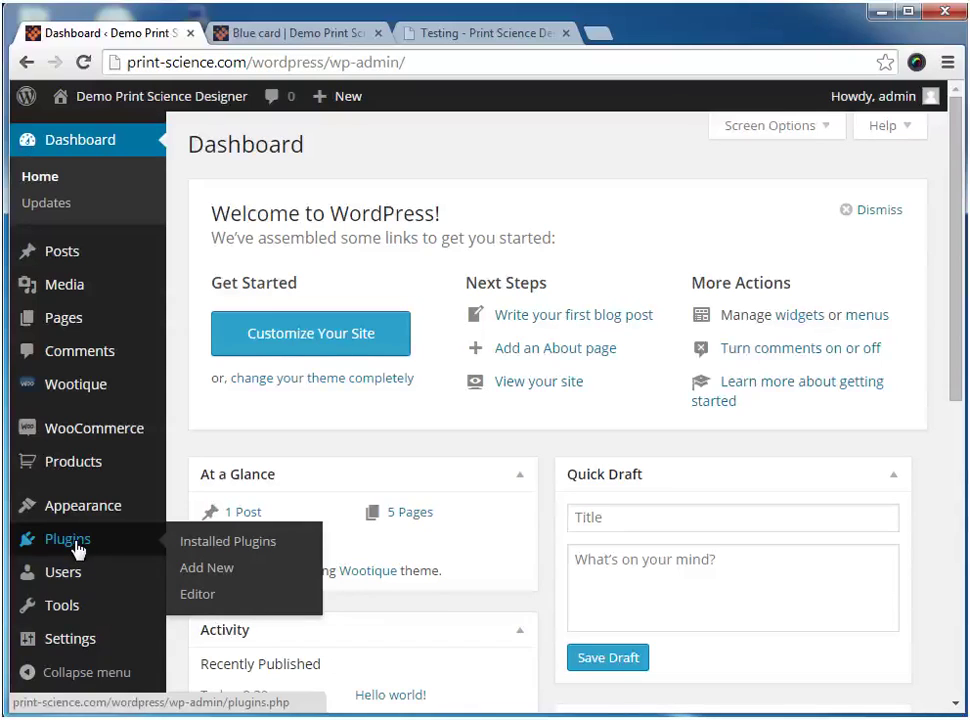
Upload and install print_science_designer_woocommerce_v_1_0_7.zip as a new plugin
{"action": "left_click", "coordinate": [205, 568]}
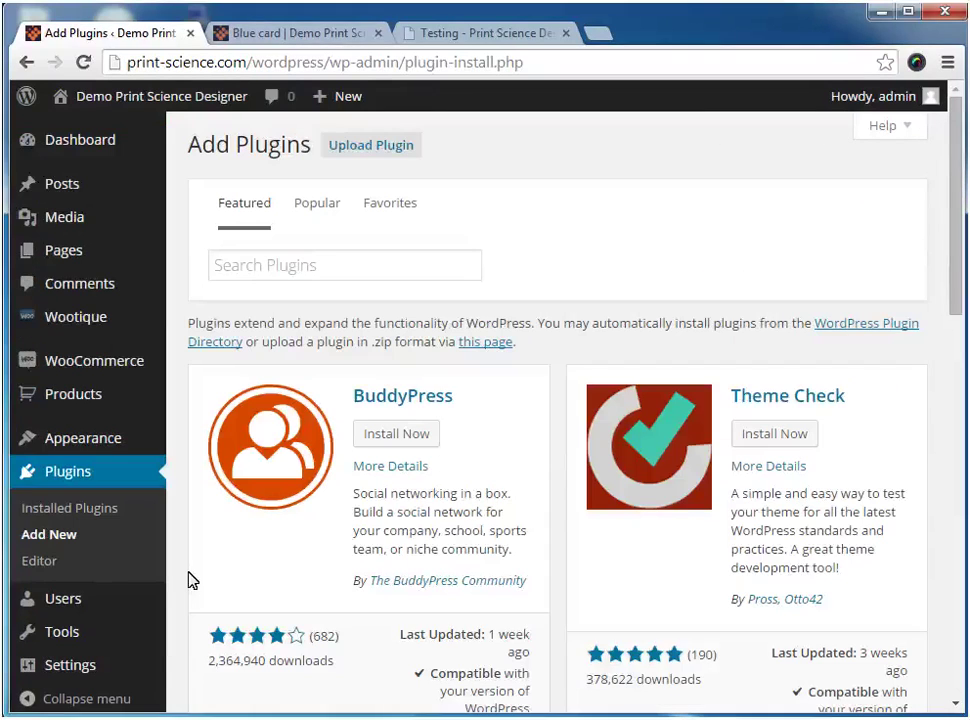
{"action": "left_click", "coordinate": [376, 148]}
{"action": "left_click", "coordinate": [395, 316]}
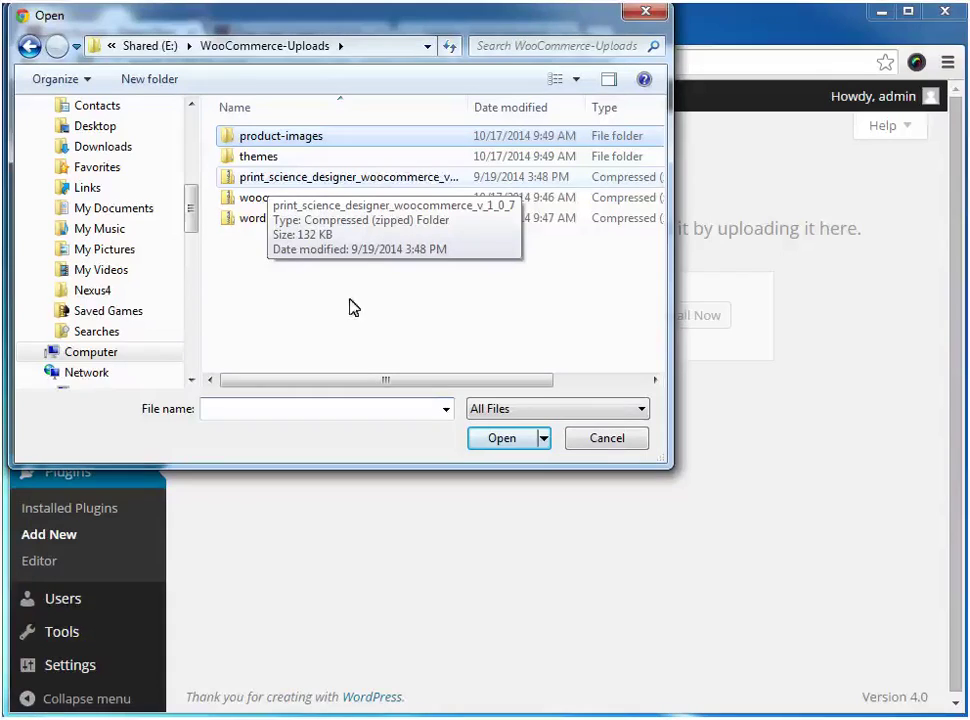
{"action": "left_click", "coordinate": [230, 180]}
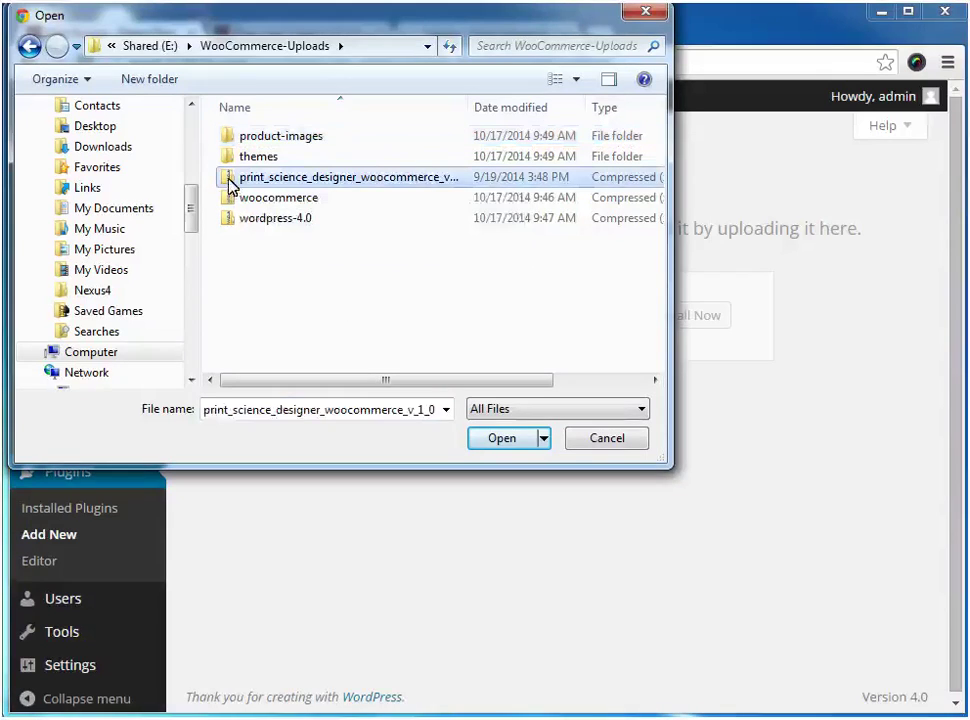
{"action": "left_click", "coordinate": [474, 440]}
{"action": "left_click", "coordinate": [660, 318]}
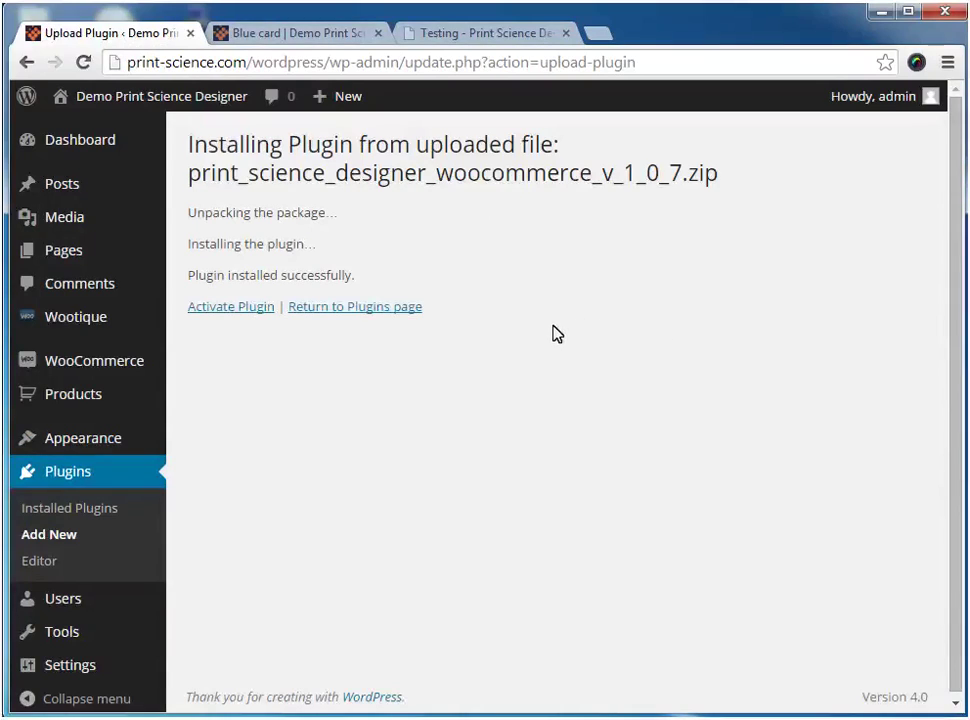
Activate the Print Science Designer plugin and go to its Personalization API settings
{"action": "left_click", "coordinate": [250, 306]}
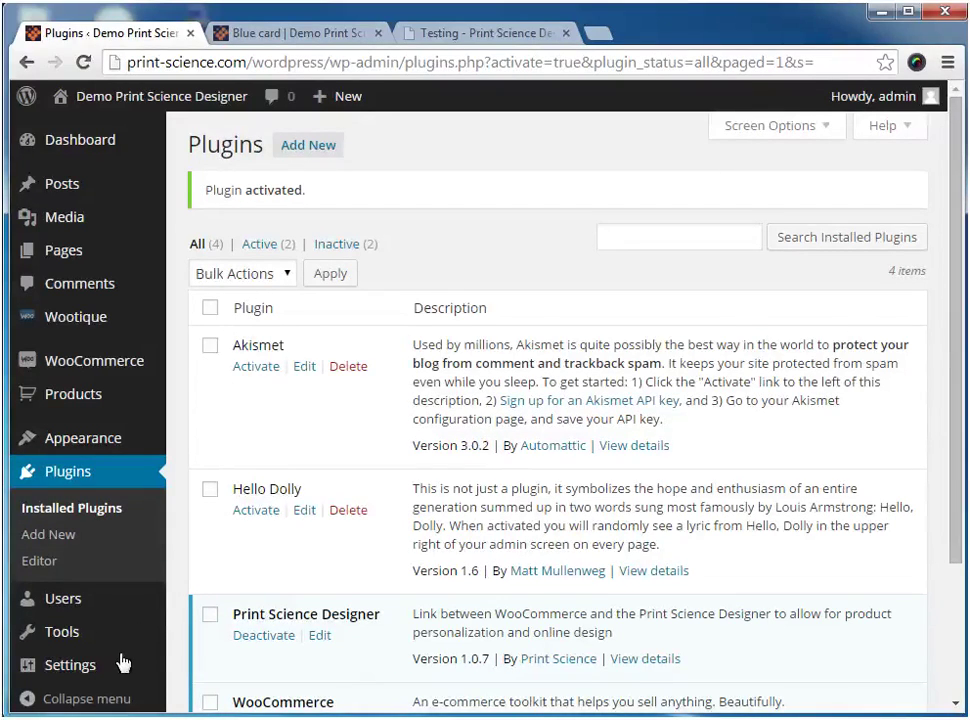
{"action": "mouse_move", "coordinate": [104, 677]}
{"action": "left_click", "coordinate": [190, 690]}
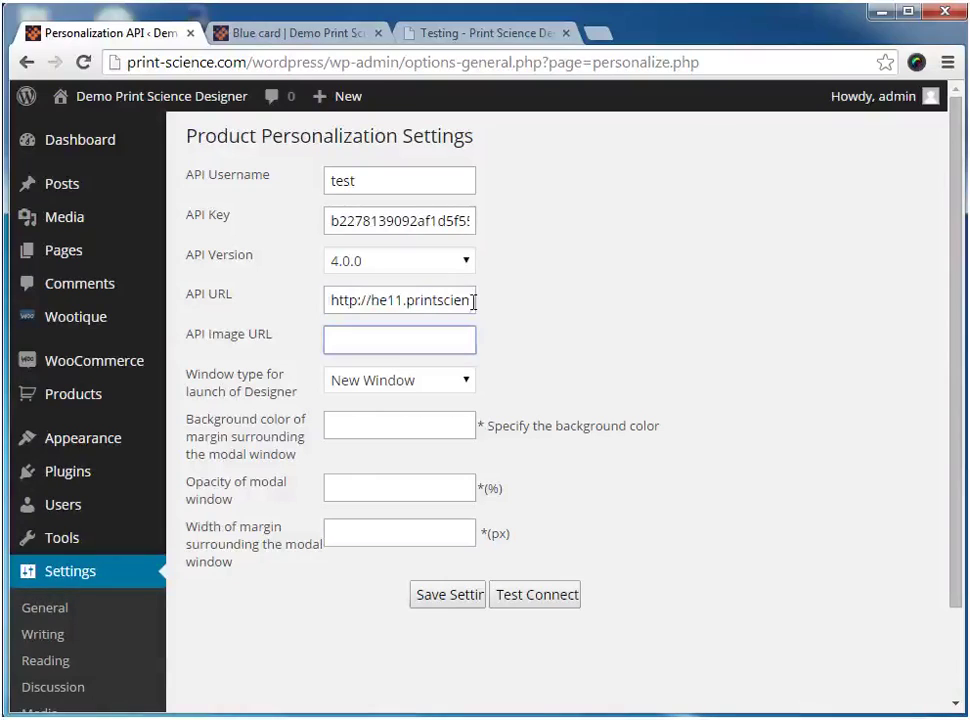
Set the designer window to Modal Pop-up with #cccccc background, 80% opacity and 30px margin
{"action": "left_click", "coordinate": [465, 382]}
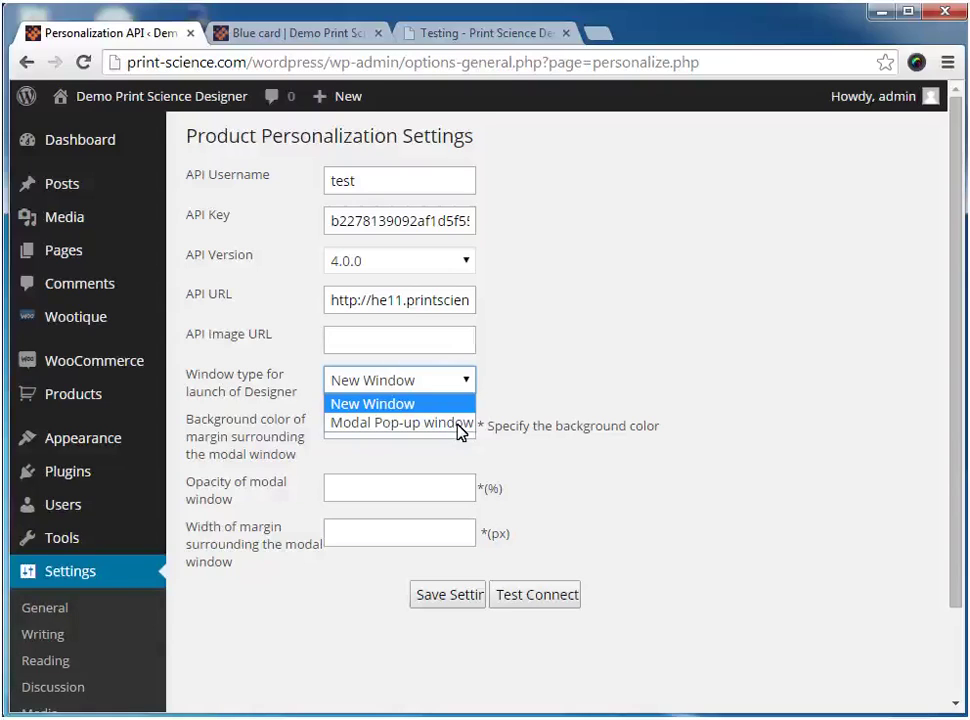
{"action": "left_click", "coordinate": [461, 428]}
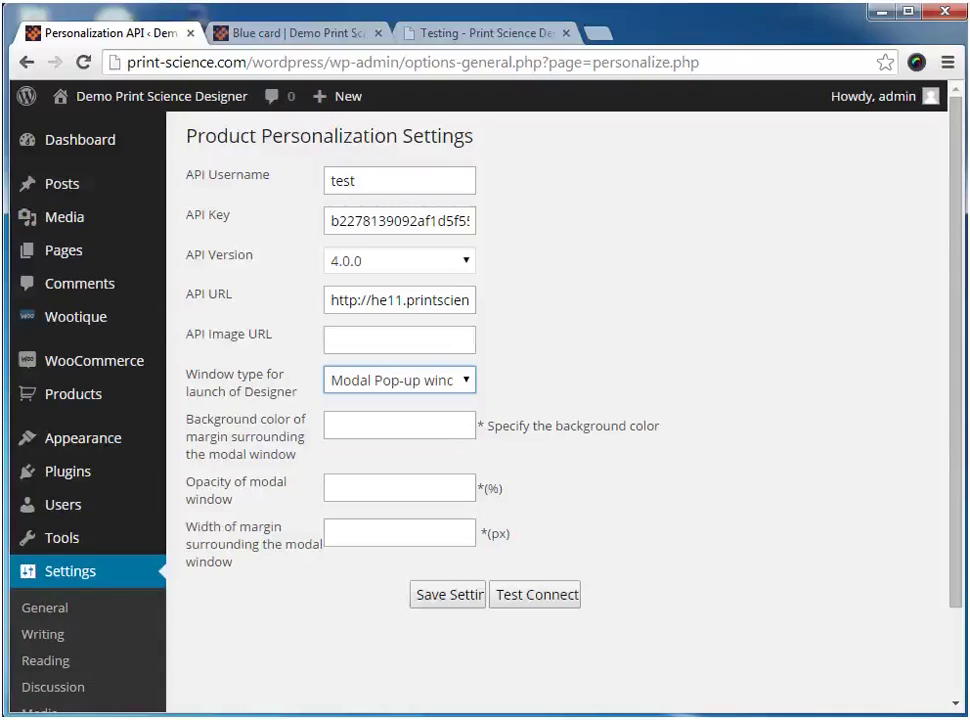
{"action": "left_click", "coordinate": [399, 425]}
{"action": "type", "text": "#cccccc"}
{"action": "left_click", "coordinate": [399, 488]}
{"action": "type", "text": "80"}
{"action": "left_click", "coordinate": [359, 535]}
{"action": "type", "text": "30"}
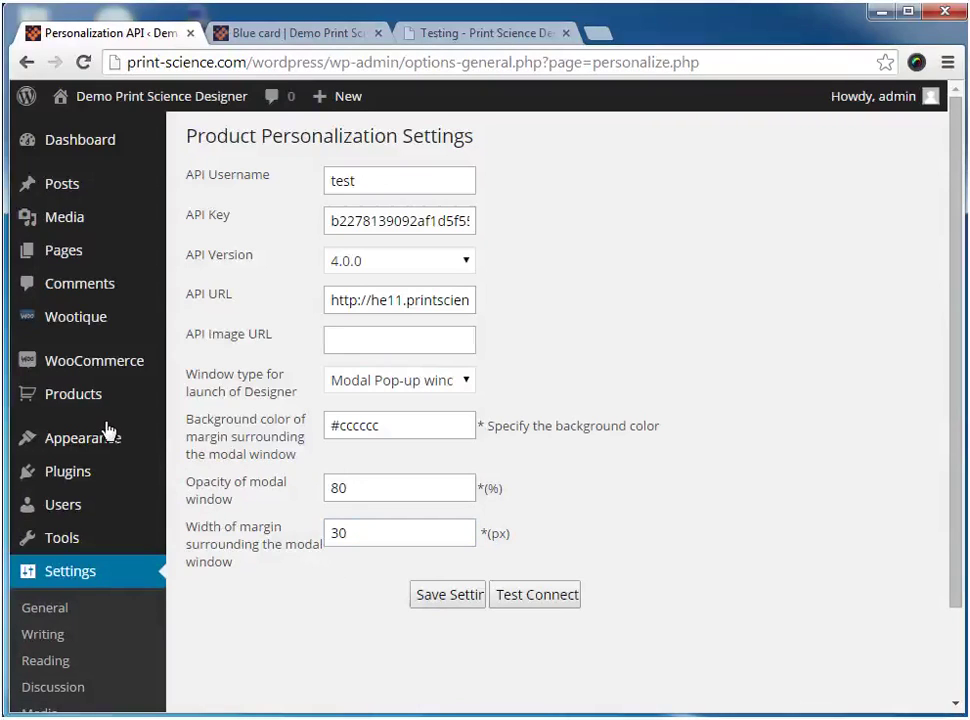
Set Enable Personalization to Yes on the Blue card product and update it
{"action": "left_click", "coordinate": [88, 398]}
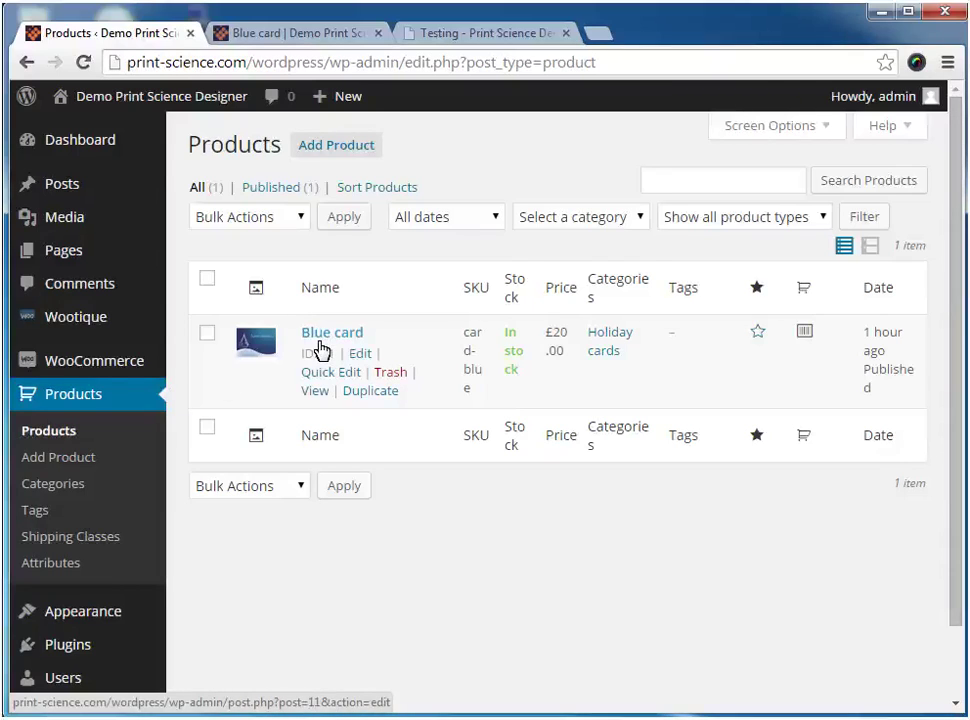
{"action": "left_click", "coordinate": [360, 355]}
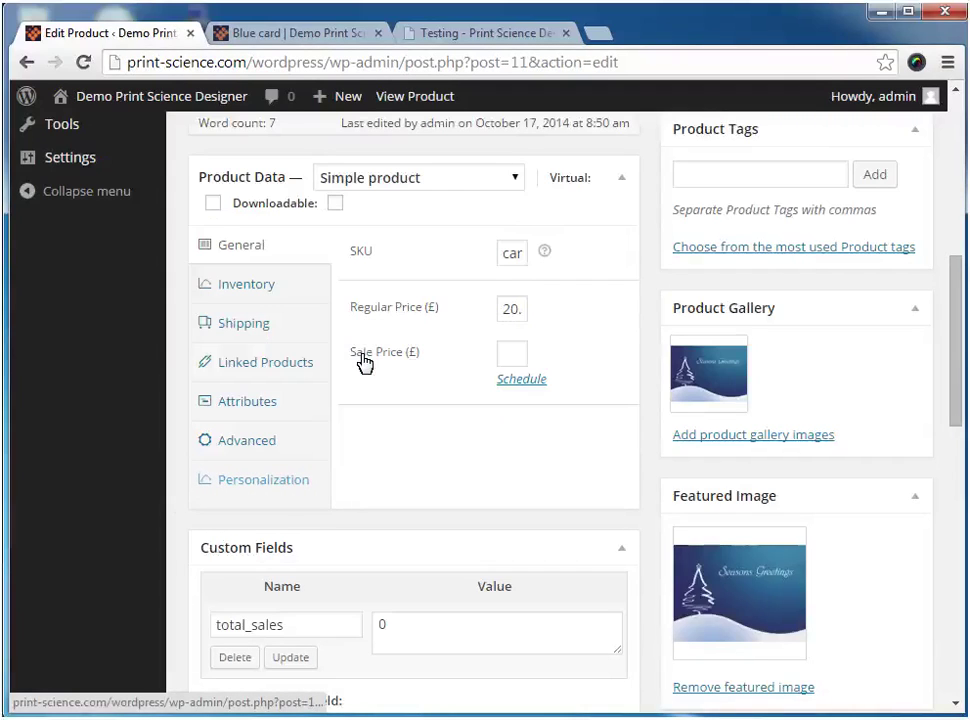
{"action": "left_click", "coordinate": [313, 490]}
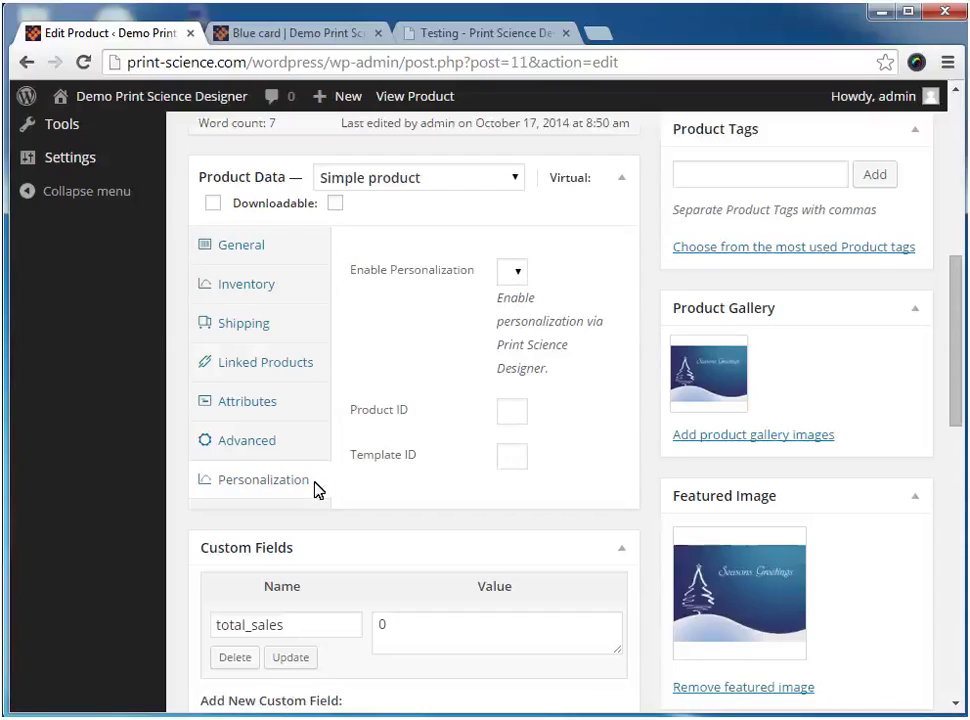
{"action": "left_click", "coordinate": [515, 276]}
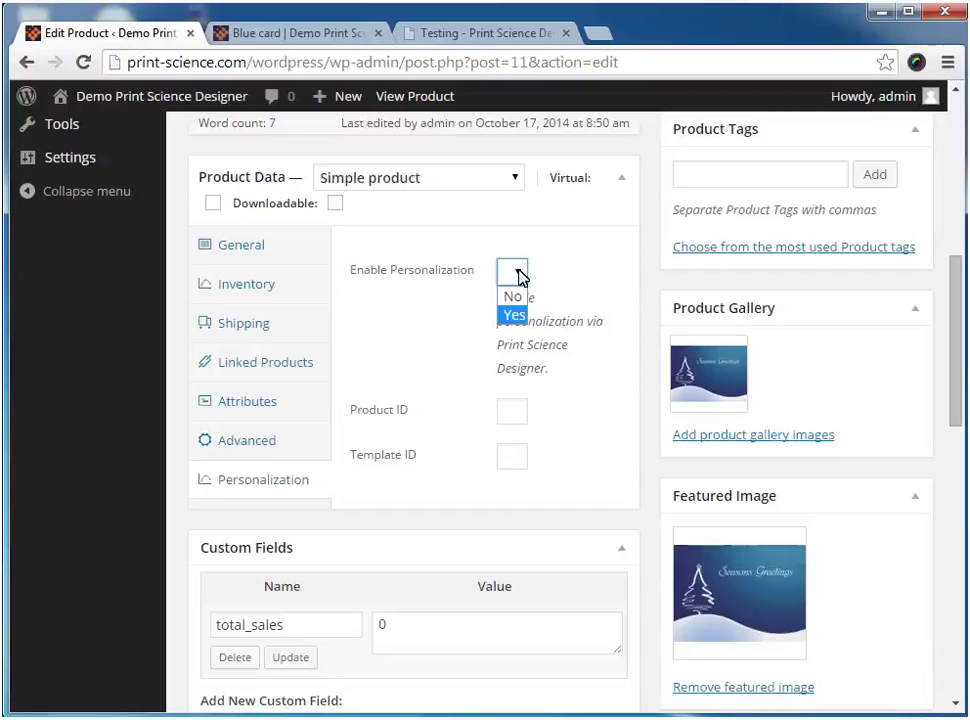
{"action": "left_click", "coordinate": [513, 315]}
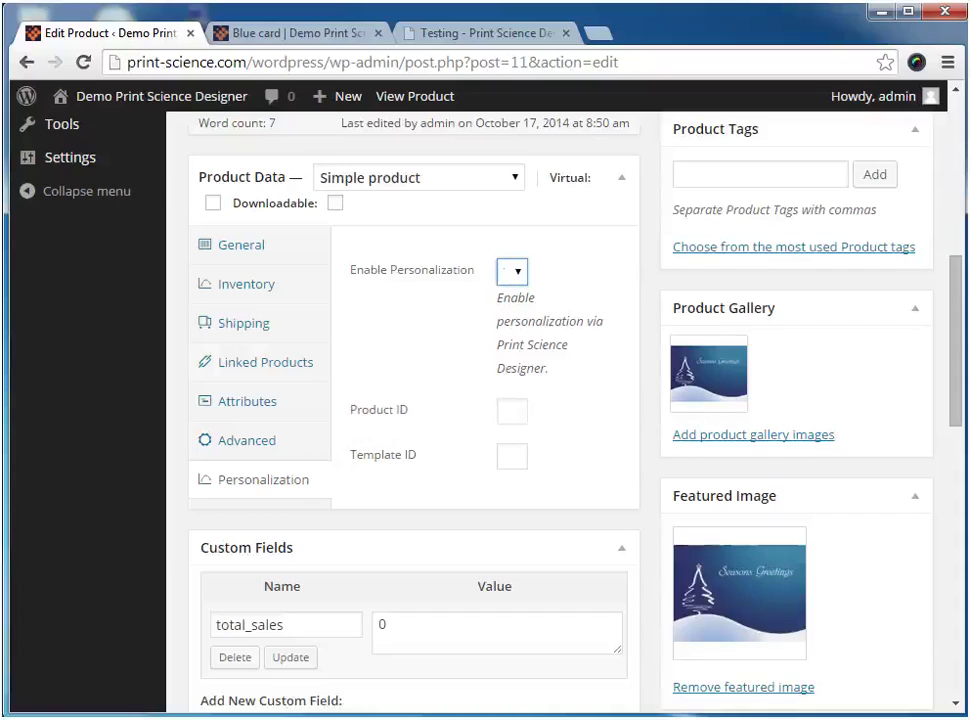
{"action": "scroll", "coordinate": [612, 703], "scroll_direction": "up", "scroll_amount": 4}
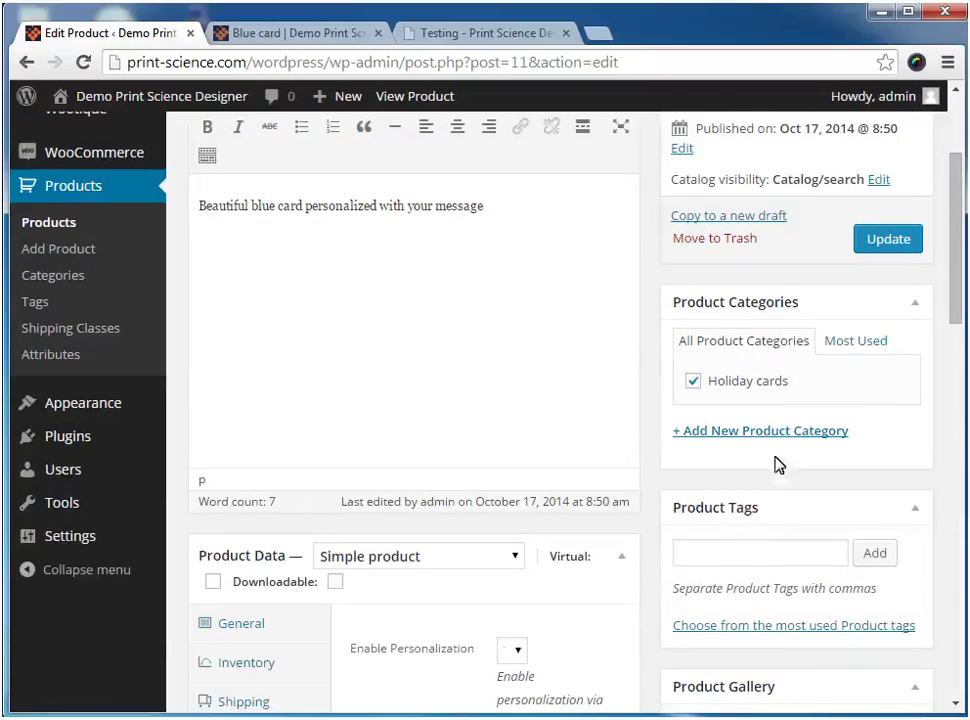
{"action": "left_click", "coordinate": [868, 245]}
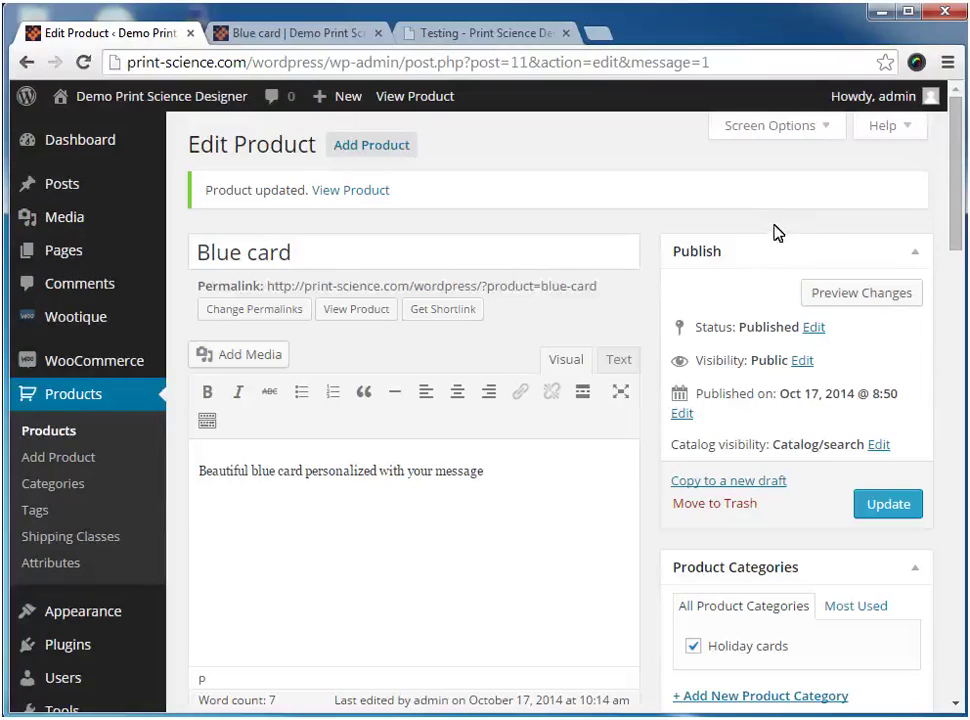
Reload the Blue card storefront page so the Personalize button appears
{"action": "left_click", "coordinate": [302, 38]}
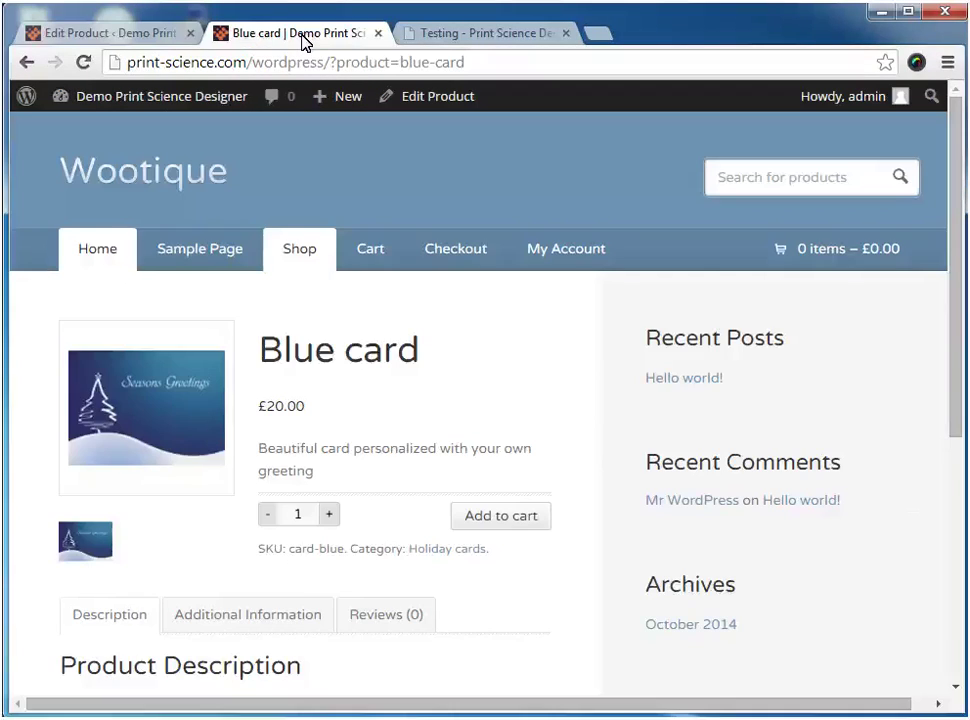
{"action": "left_click", "coordinate": [84, 63]}
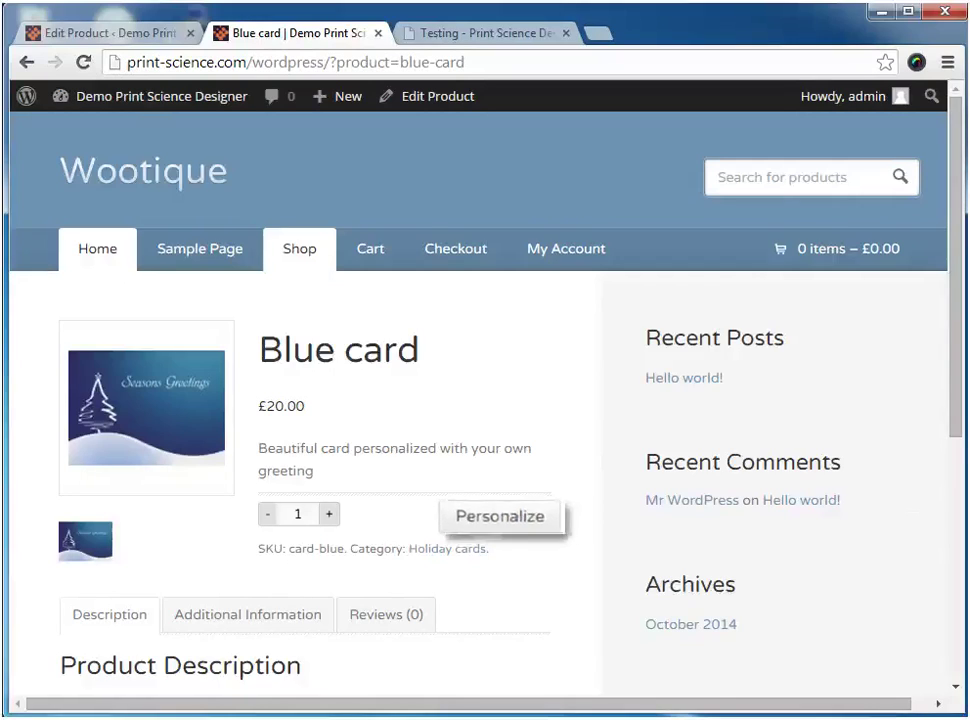